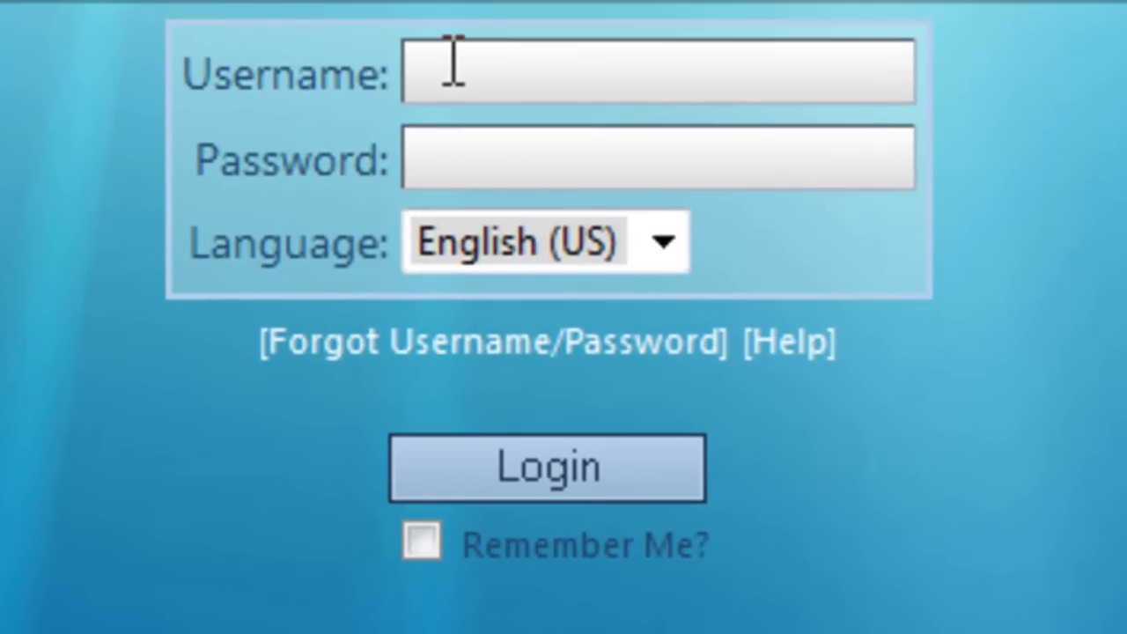
Enter the username midas and the account password in the login form.
left_click(552, 76)
type("mid")
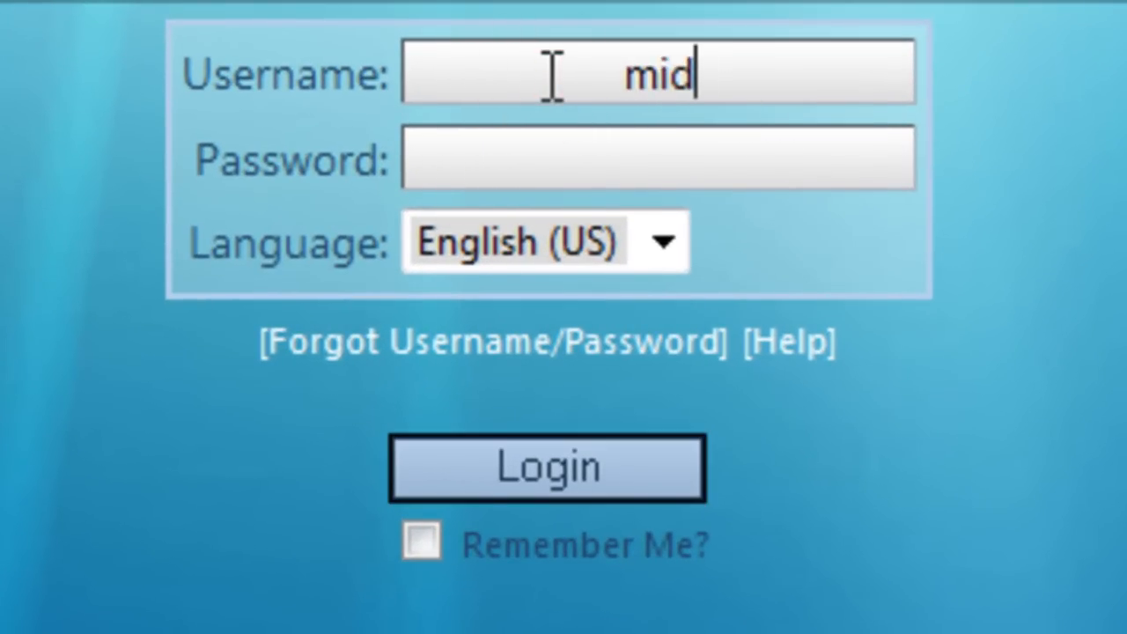
type("as")
key("Tab")
type("*****")
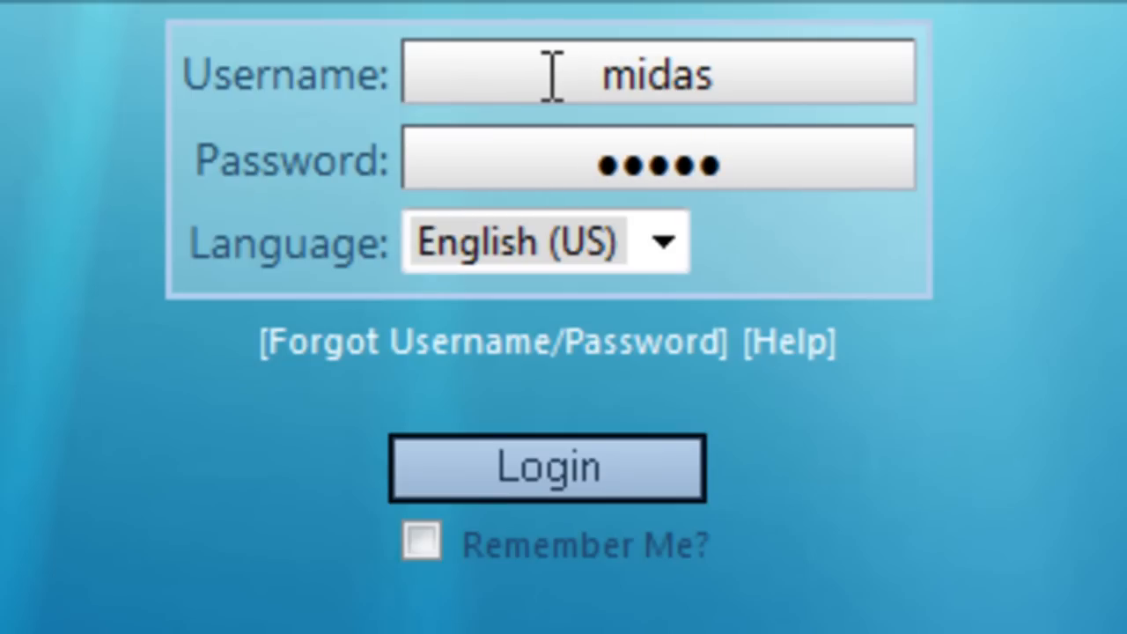
Log in with English (US) as the language and Remember Me enabled.
left_click(667, 245)
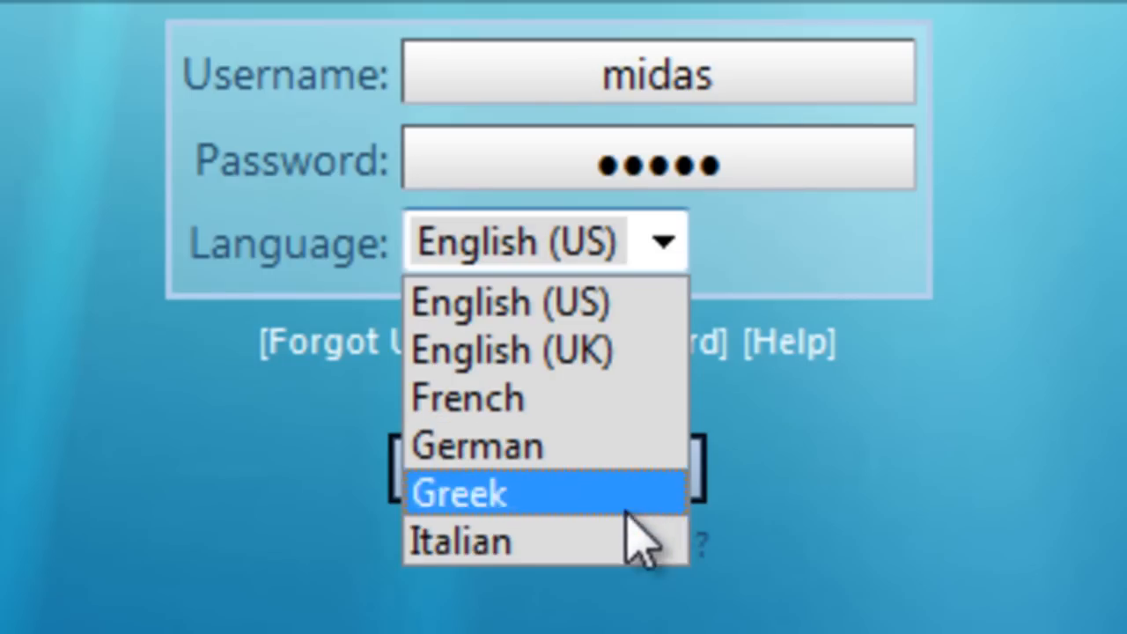
left_click(616, 304)
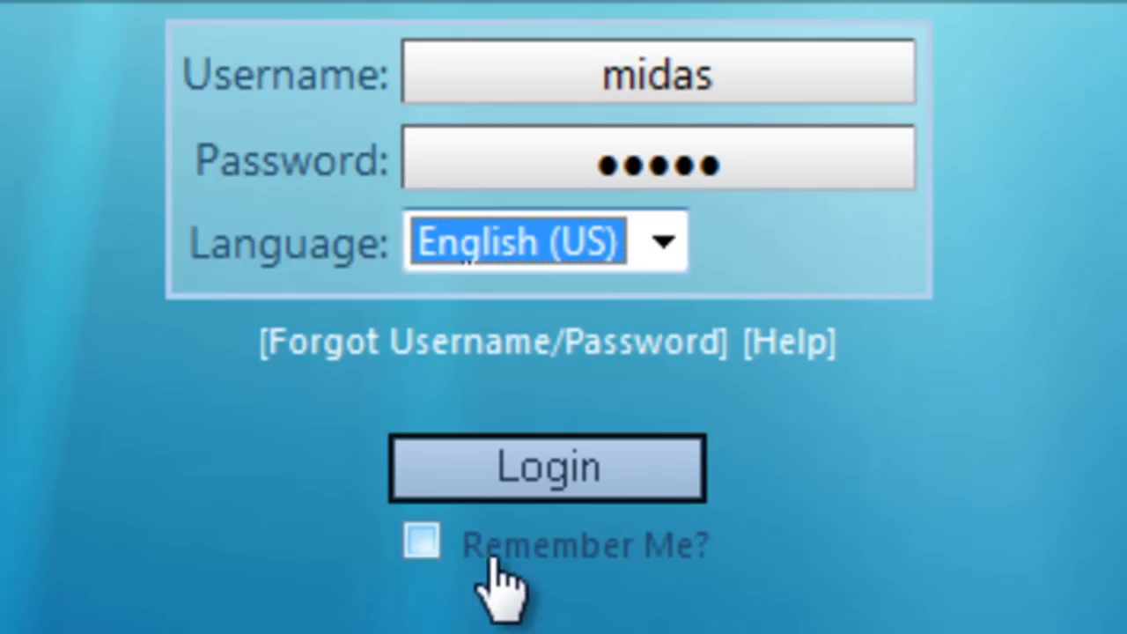
left_click(449, 542)
left_click(449, 544)
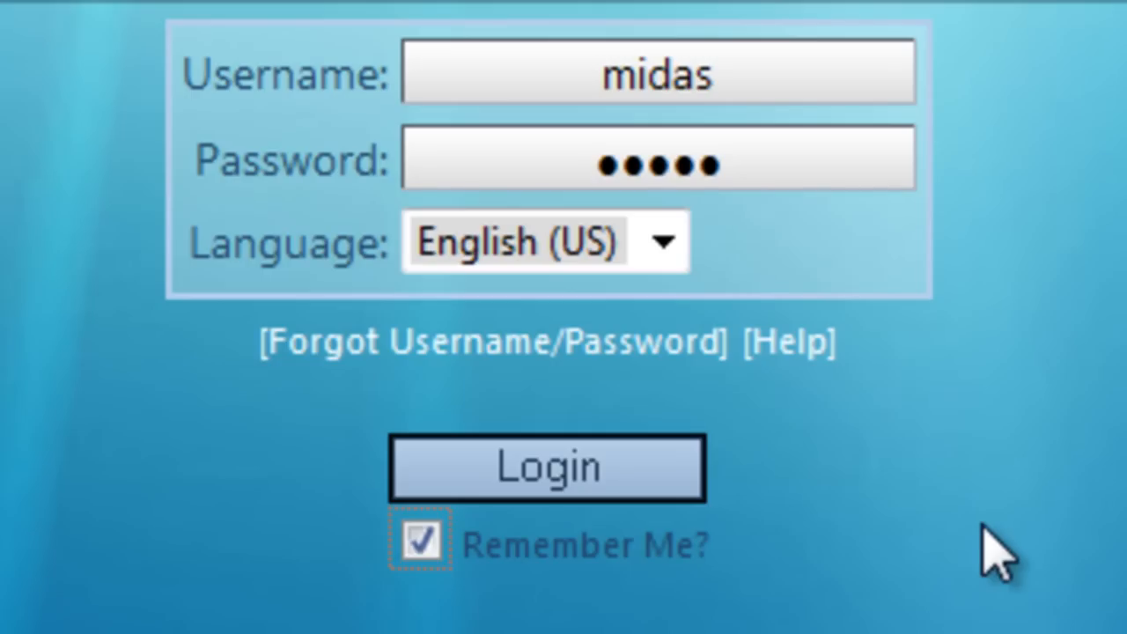
left_click(625, 471)
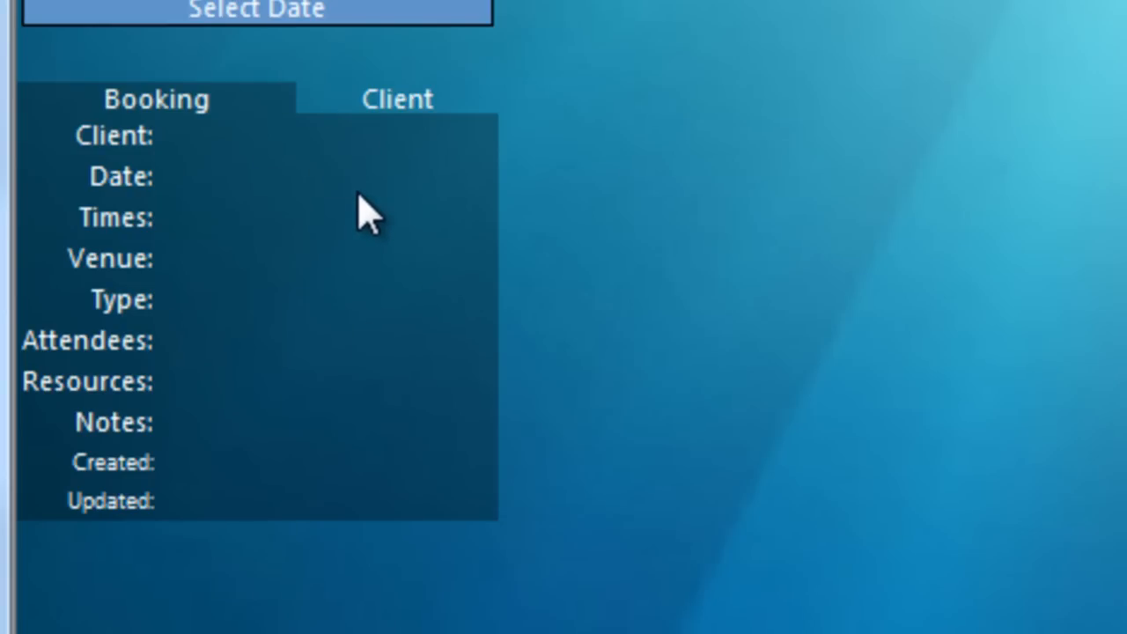
View the client details panel, return to the booking details, and check the available View filter options.
left_click(397, 115)
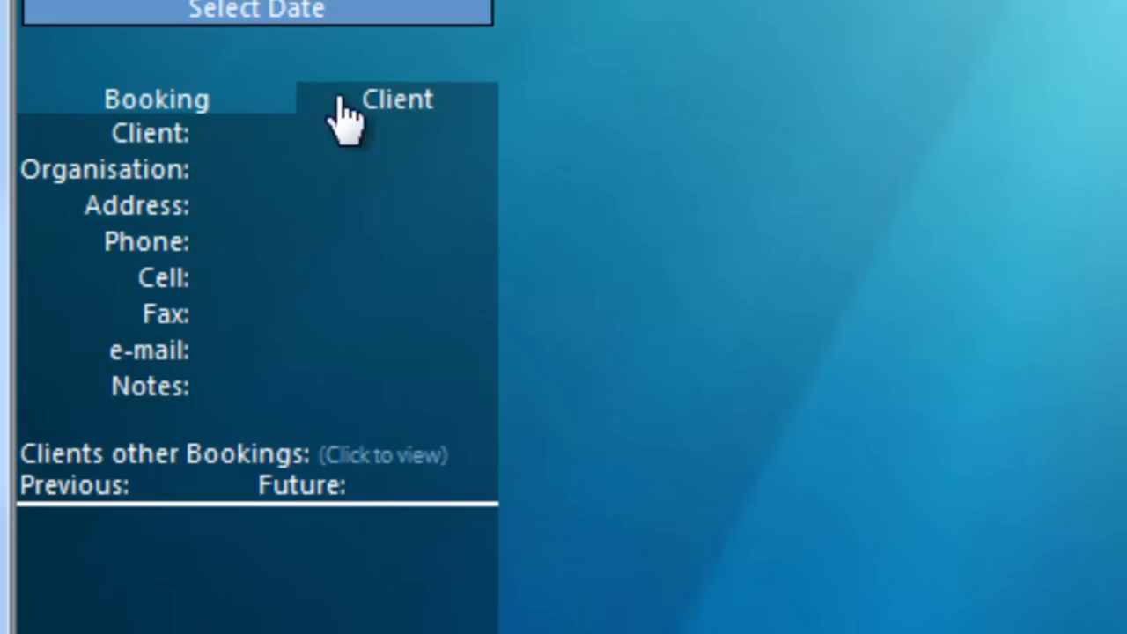
left_click(211, 102)
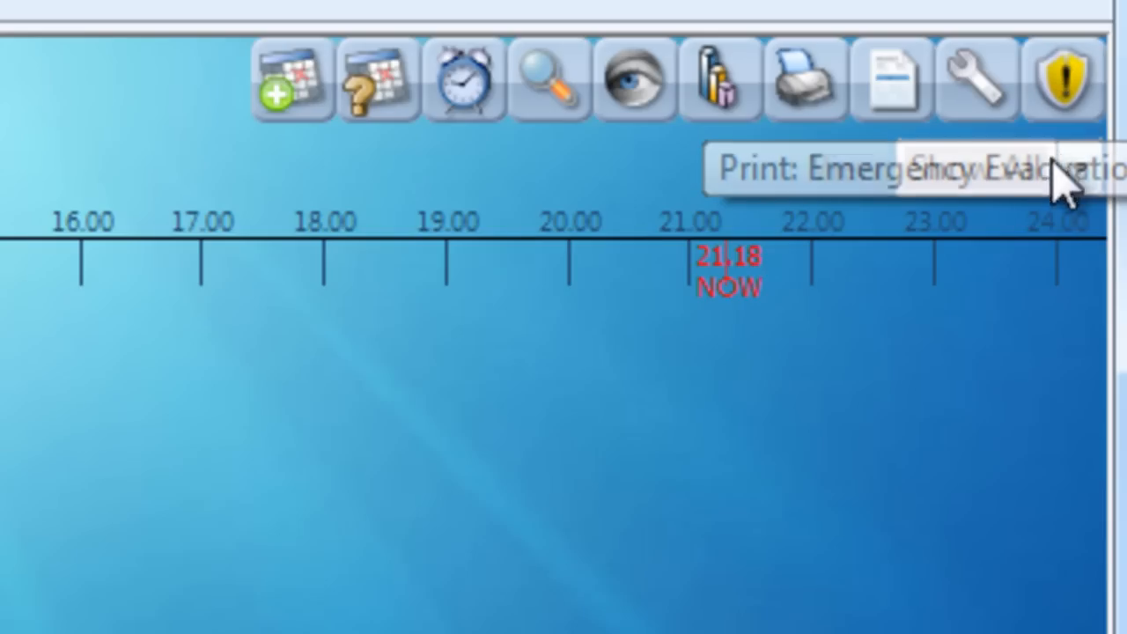
left_click(977, 186)
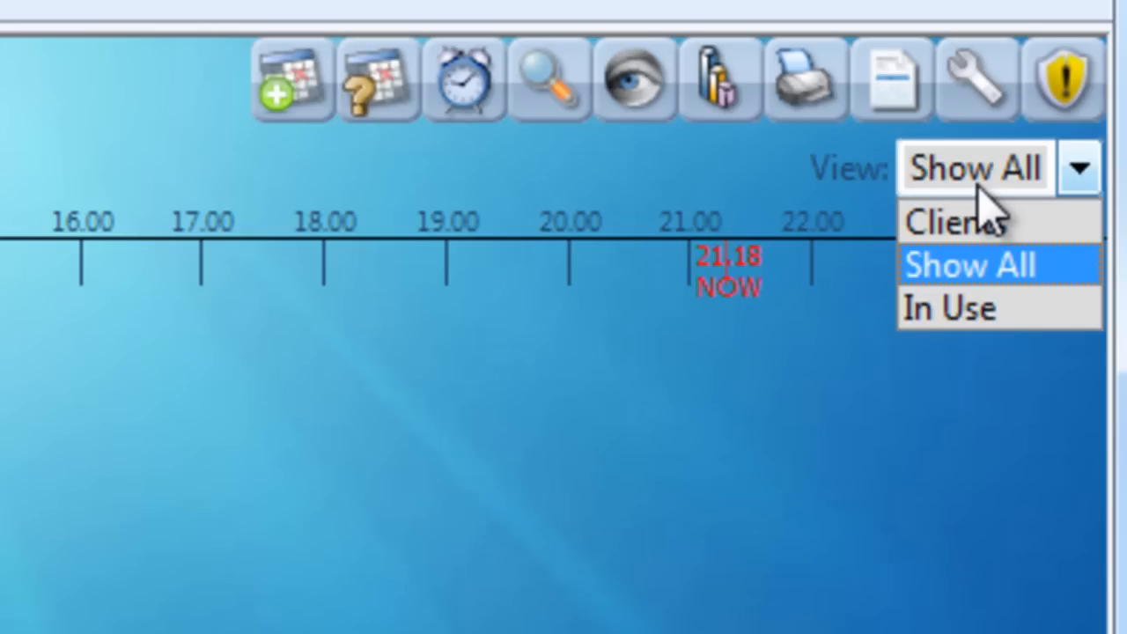
left_click(534, 465)
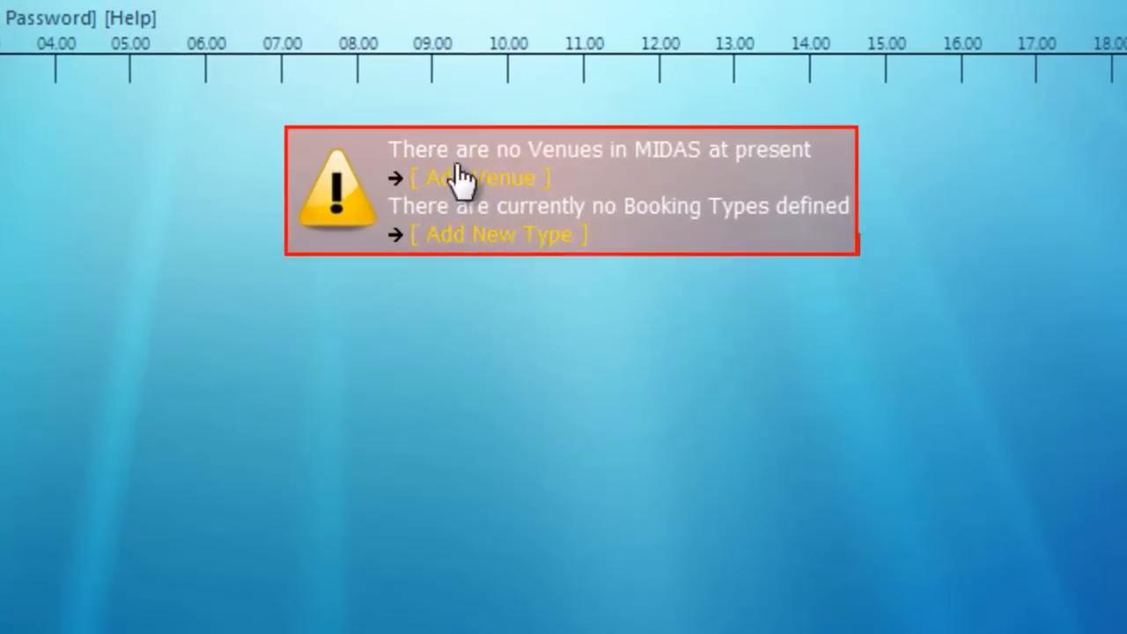
Start adding venues from the no-venues notice and save a venue named Room 1 with a capacity of 10.
left_click(440, 180)
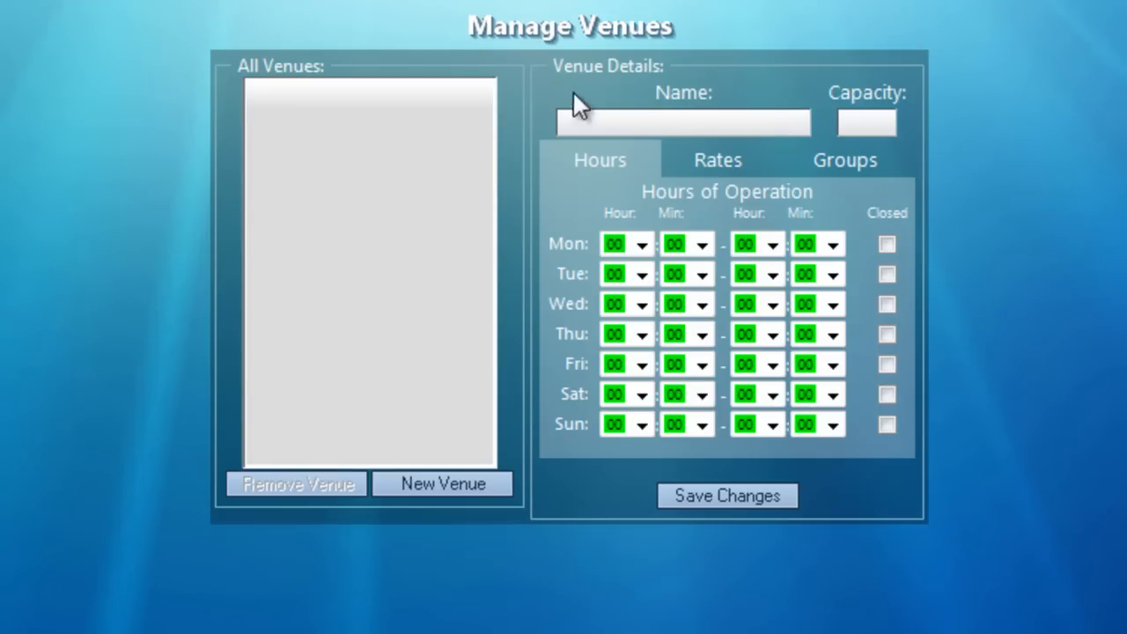
left_click(590, 118)
type("Room 1")
left_click(868, 121)
type("10")
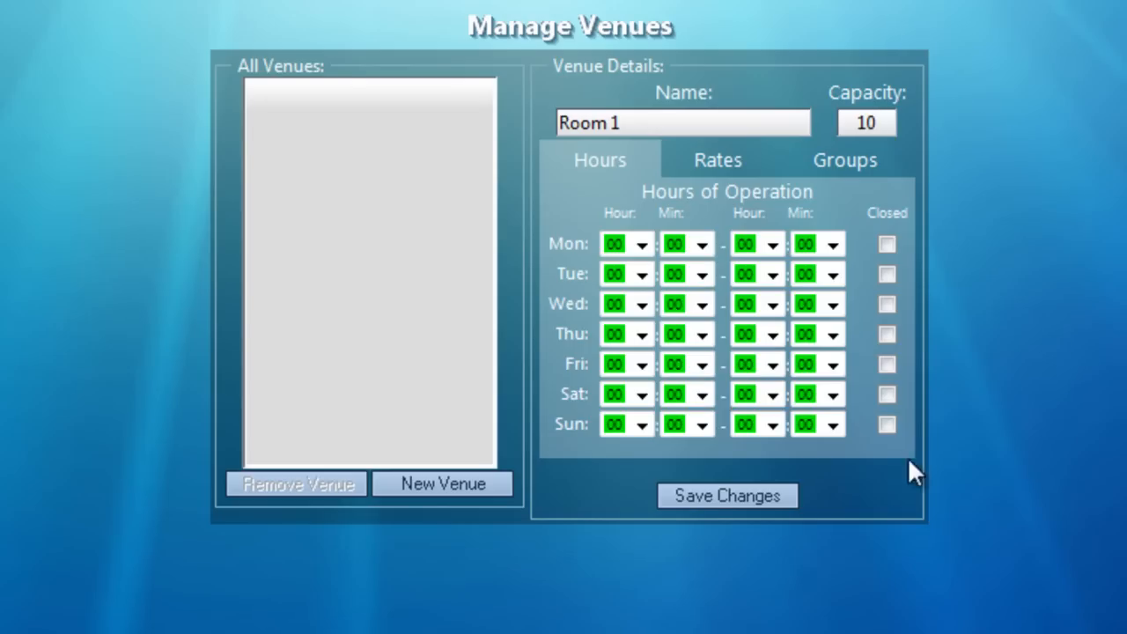
left_click(678, 505)
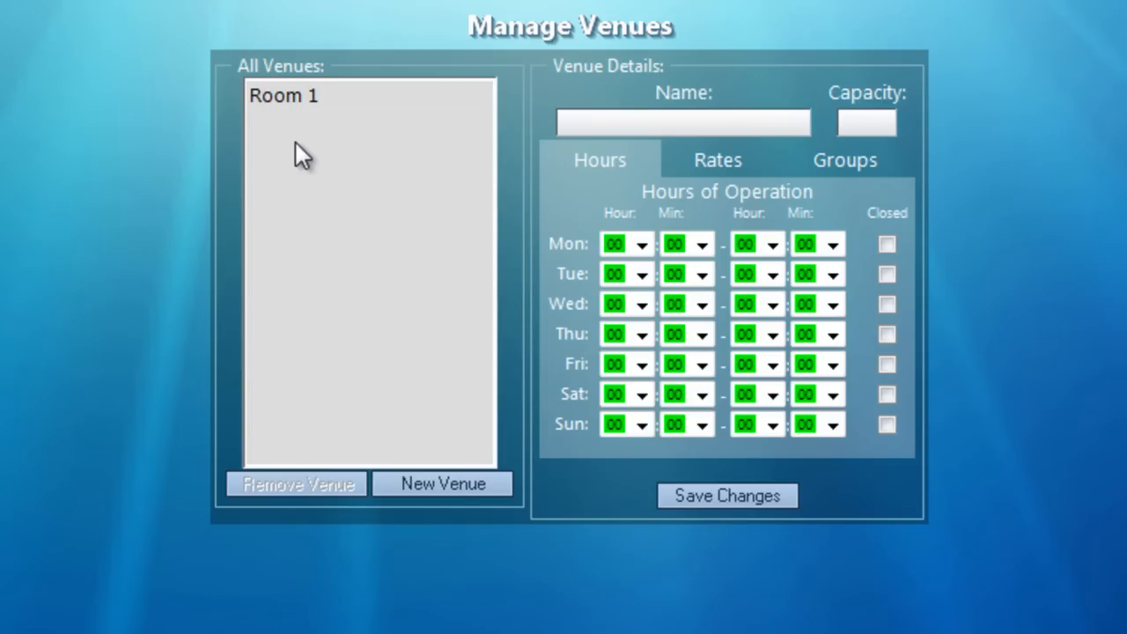
Add and save a second venue named Room 2 with a capacity of 15.
left_click(588, 115)
type("Room 2")
left_click(858, 125)
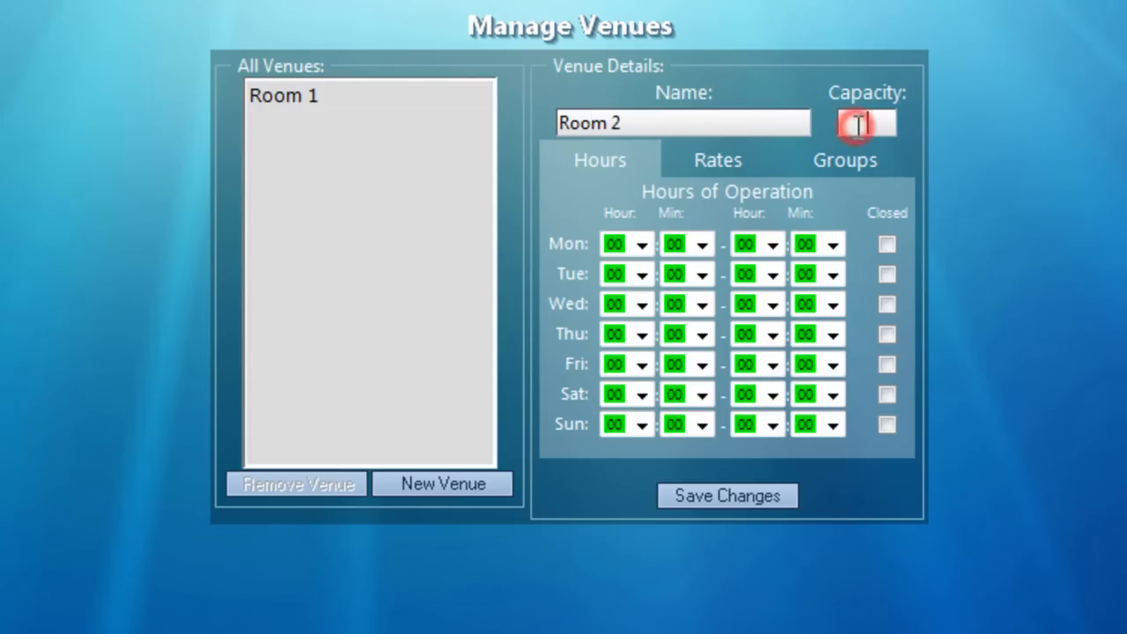
type("15")
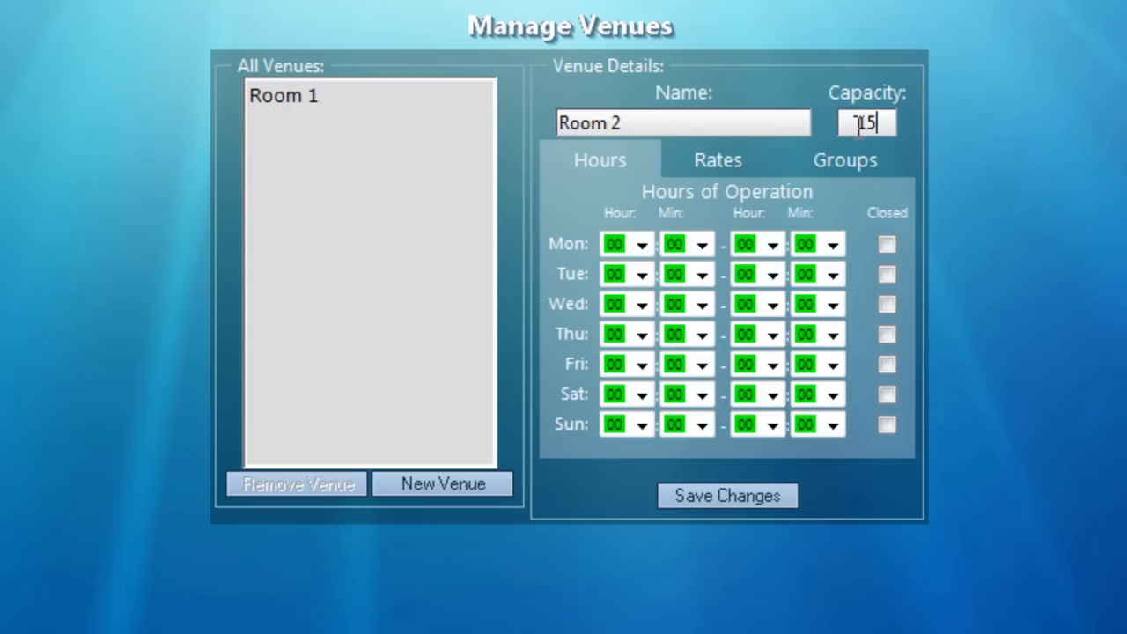
left_click(729, 497)
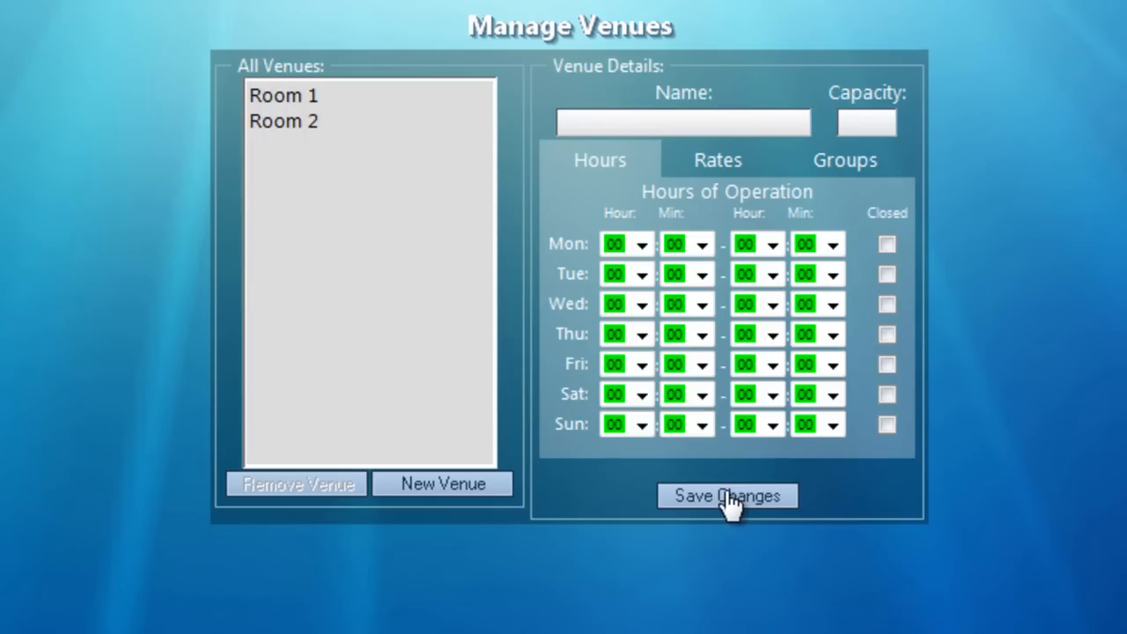
Enter a third venue named Room 3 with a capacity of 20 and mark it closed on Saturday and Sunday.
left_click(641, 124)
type("Room 3")
left_click(884, 124)
type("20")
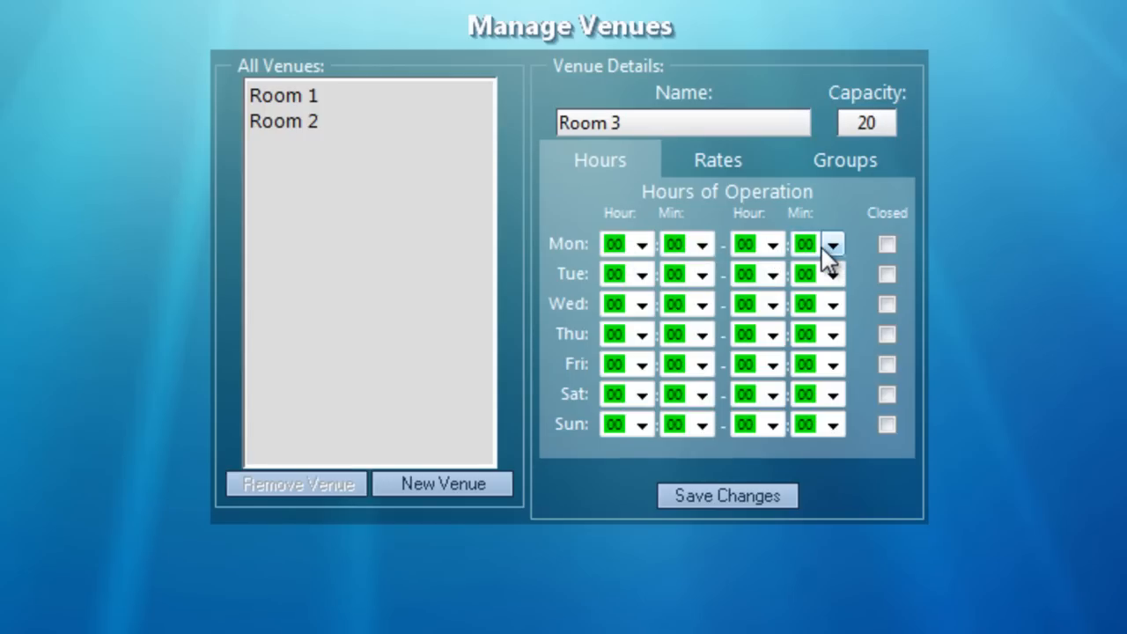
left_click(887, 394)
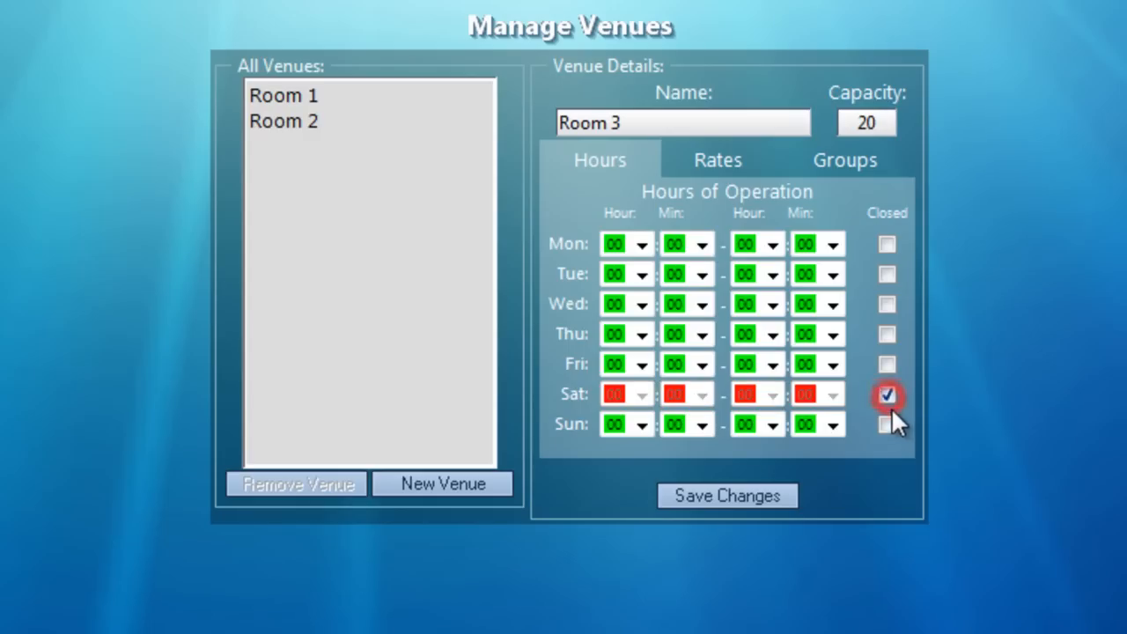
left_click(888, 425)
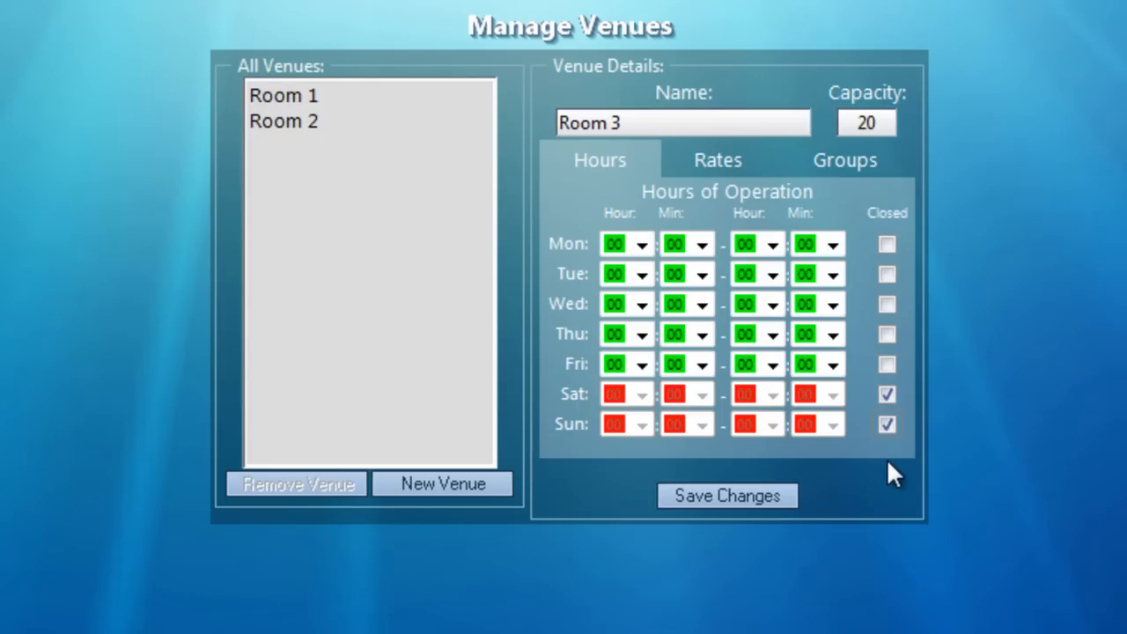
Set Room 3's hours of operation to 09:00–17:00 for Monday and Tuesday.
left_click(645, 241)
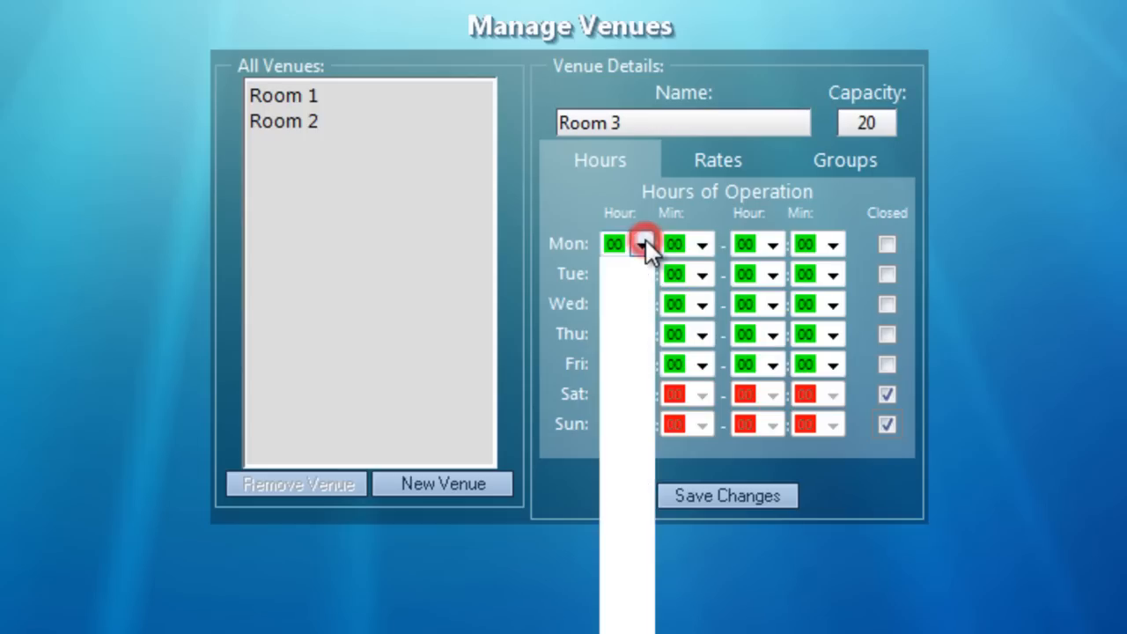
left_click(629, 428)
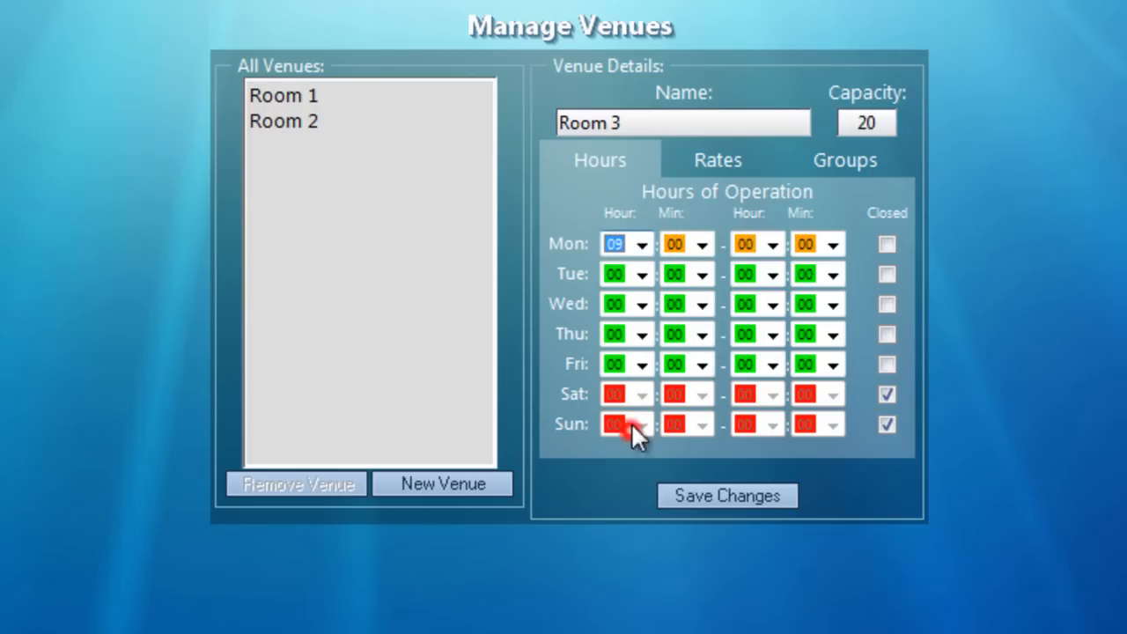
left_click(764, 243)
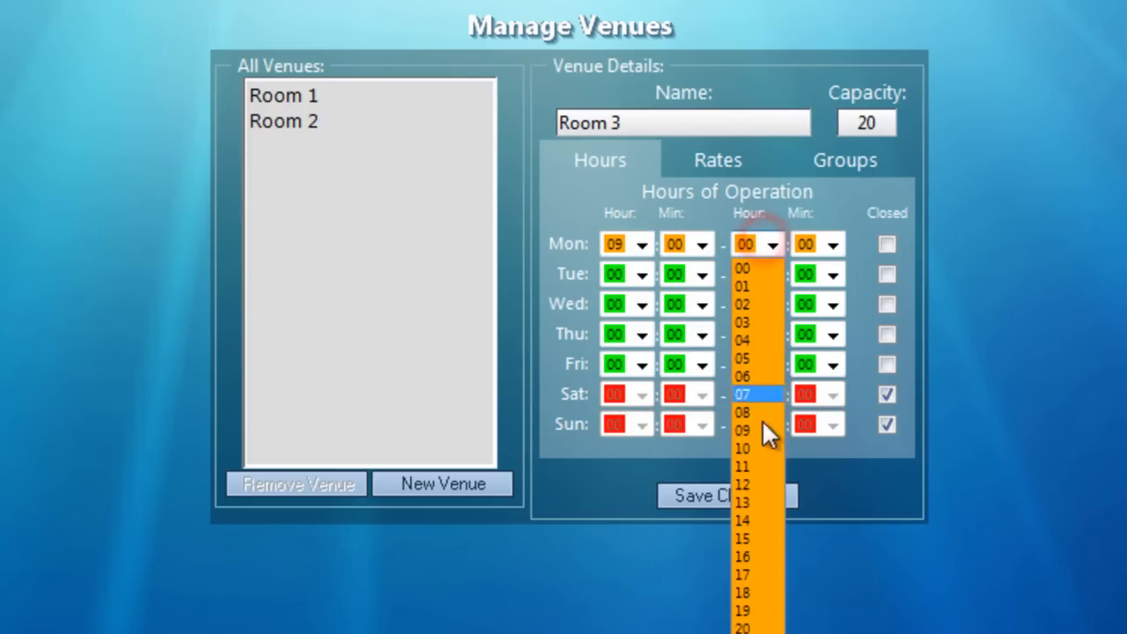
left_click(765, 575)
left_click(642, 274)
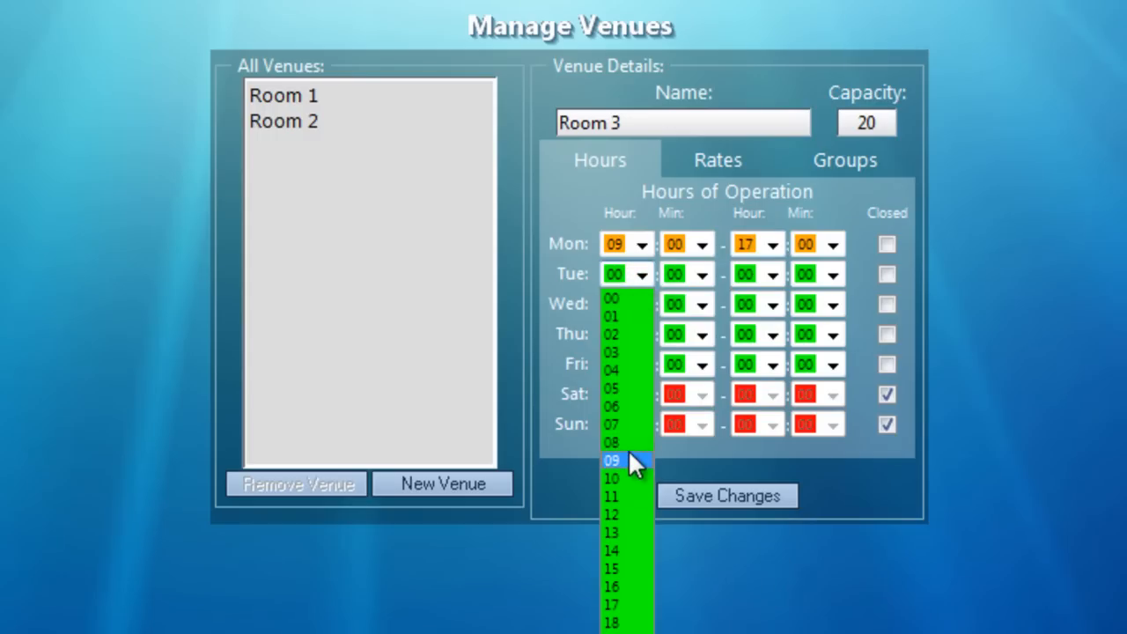
left_click(629, 461)
left_click(777, 271)
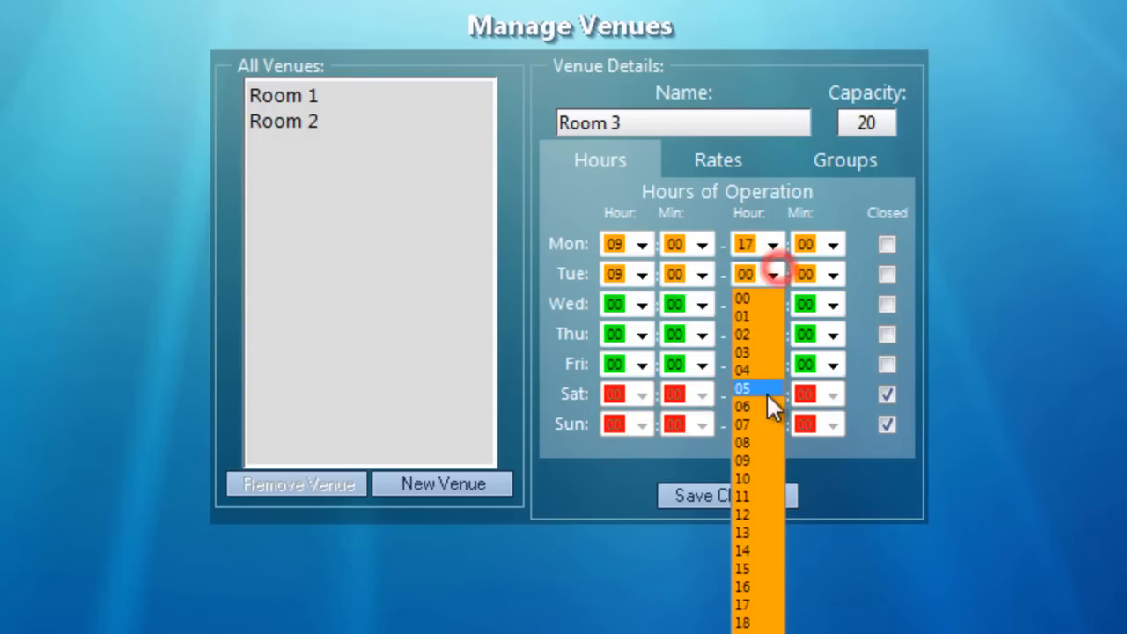
left_click(753, 597)
Set Room 3's hours of operation to 09:00–17:00 for Wednesday, Thursday and Friday.
left_click(631, 305)
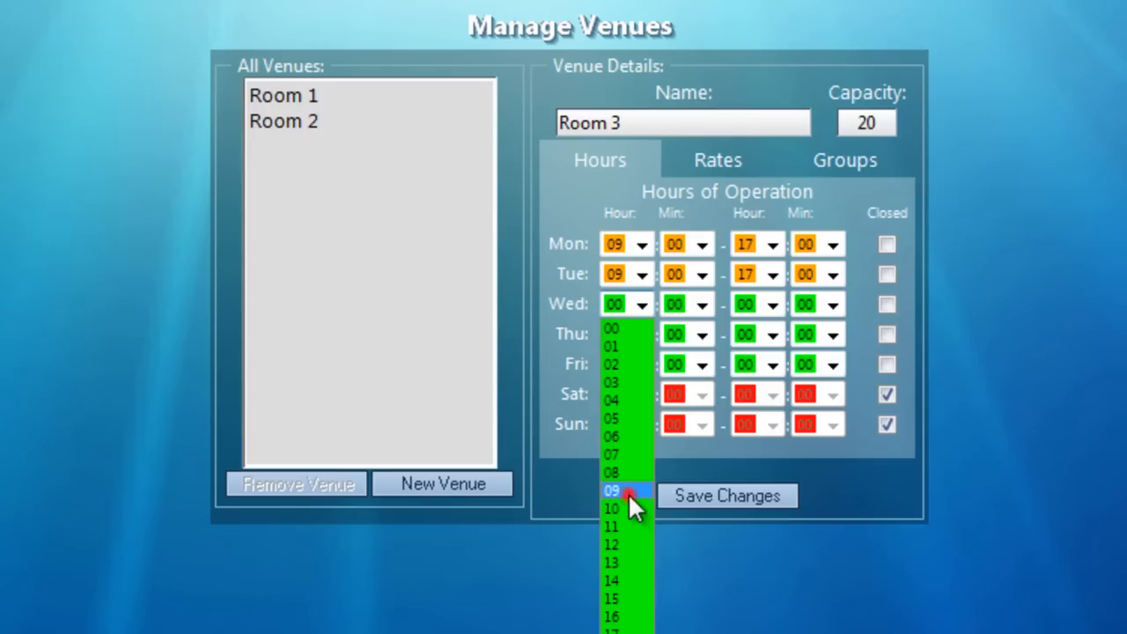
left_click(628, 492)
left_click(773, 305)
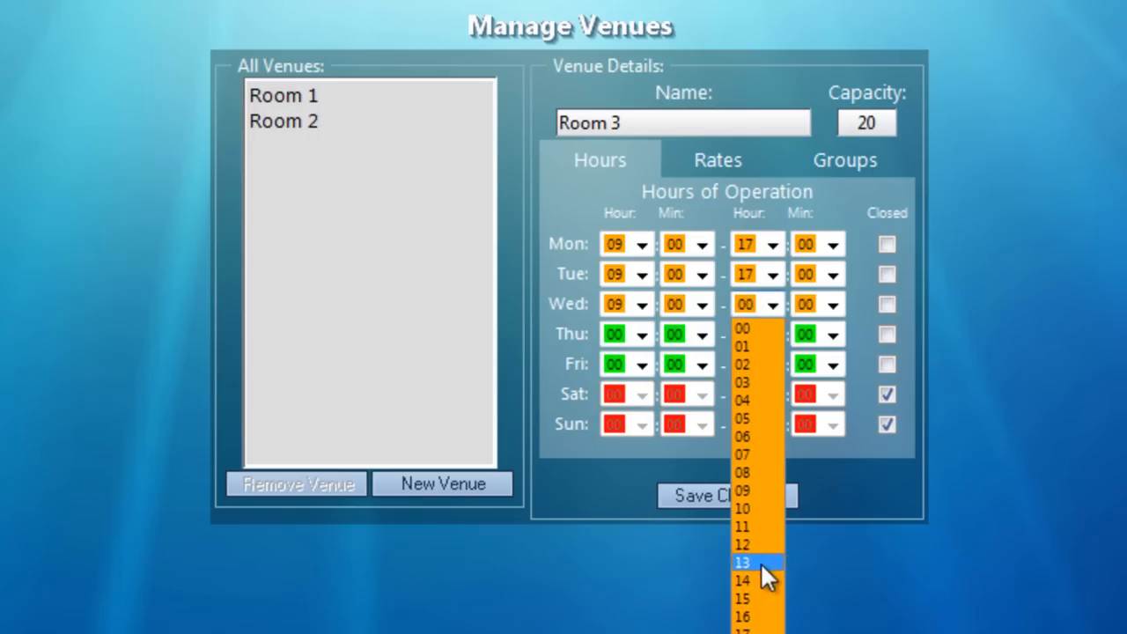
left_click(753, 627)
left_click(614, 335)
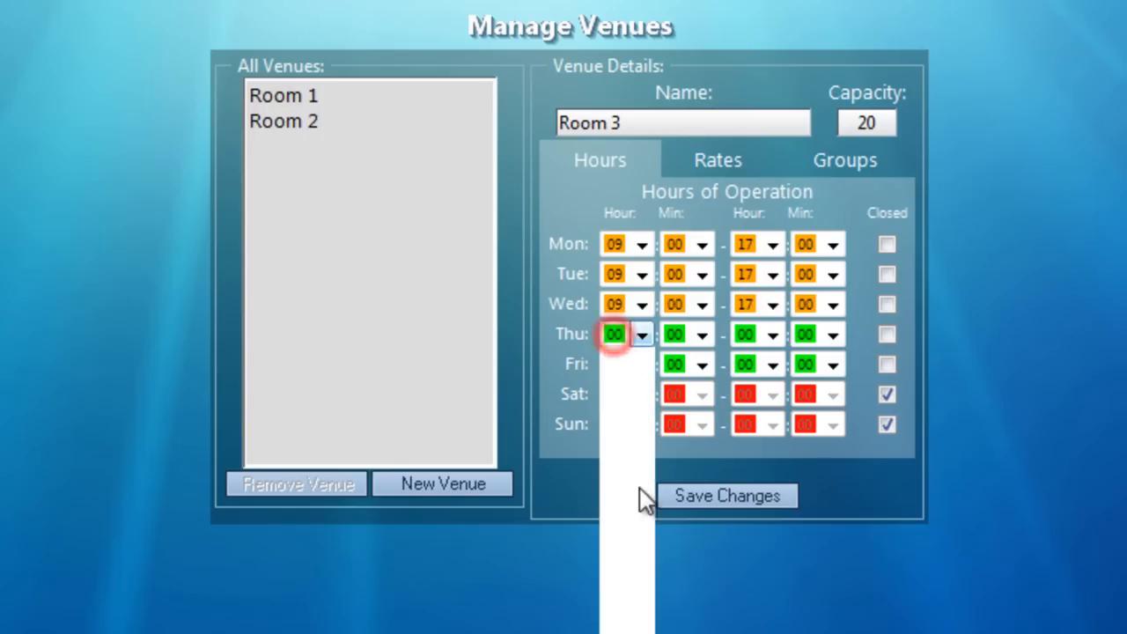
left_click(636, 521)
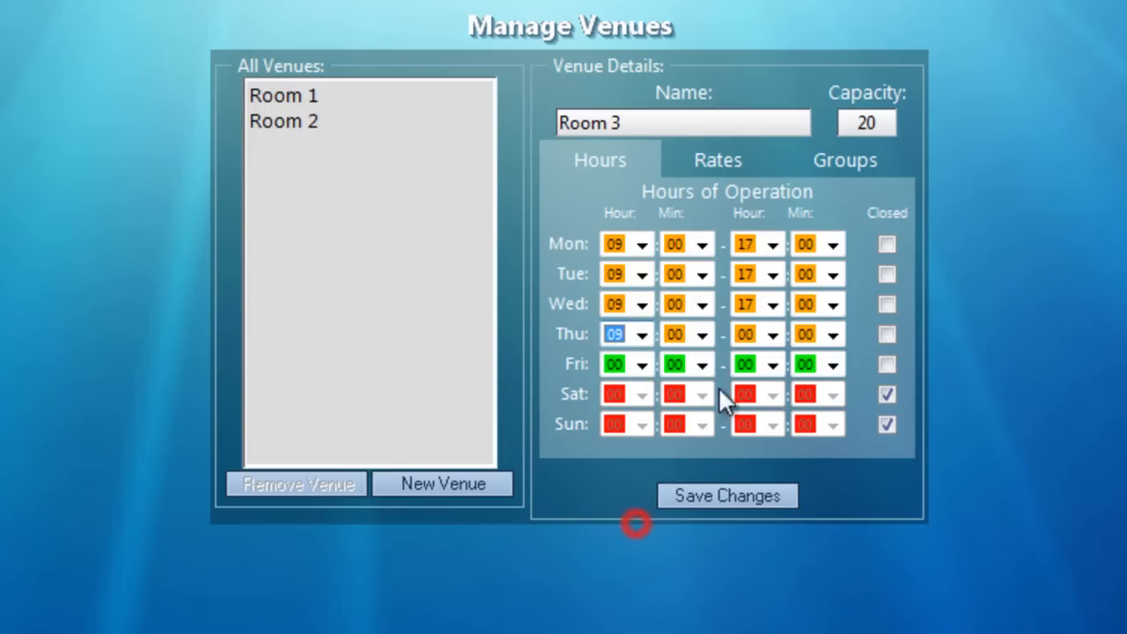
left_click(768, 338)
left_click(755, 630)
left_click(638, 366)
left_click(616, 550)
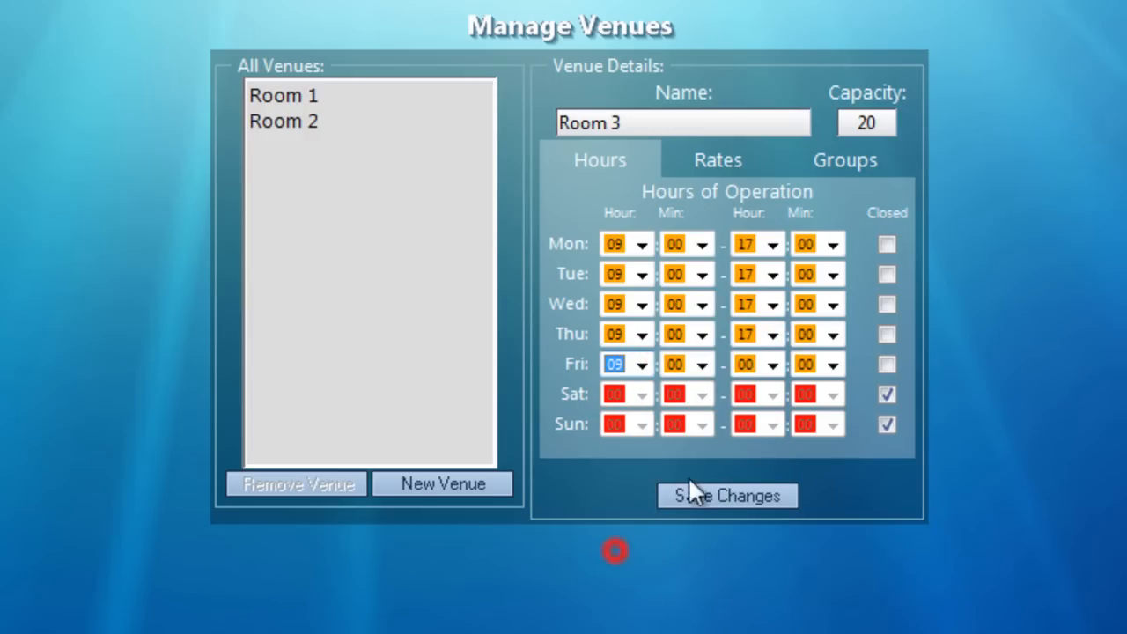
left_click(770, 368)
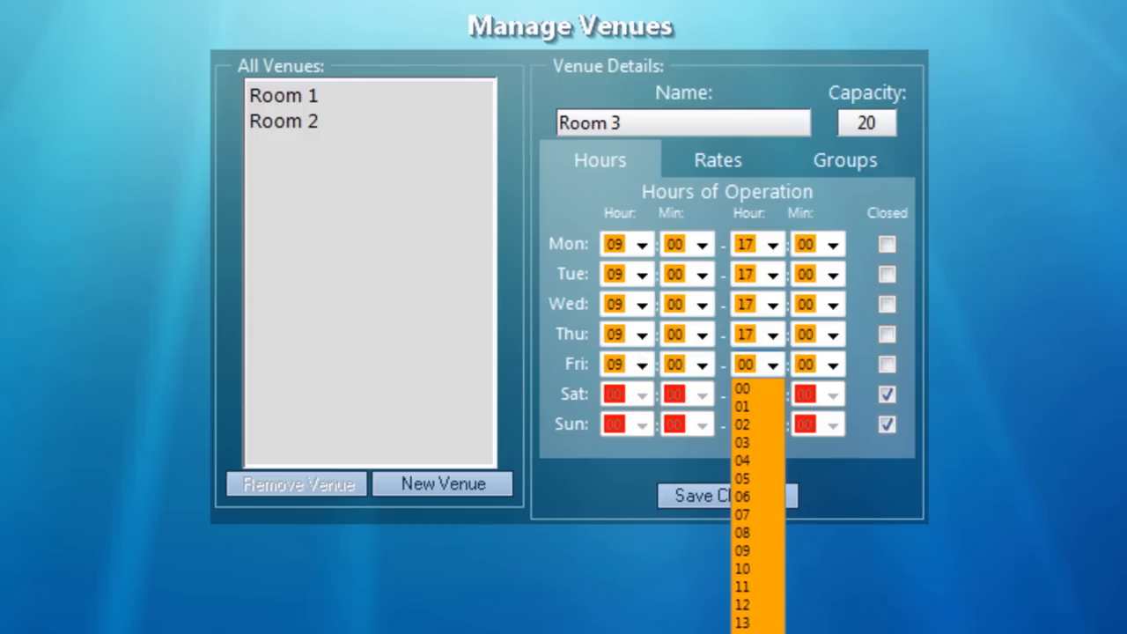
left_click(757, 629)
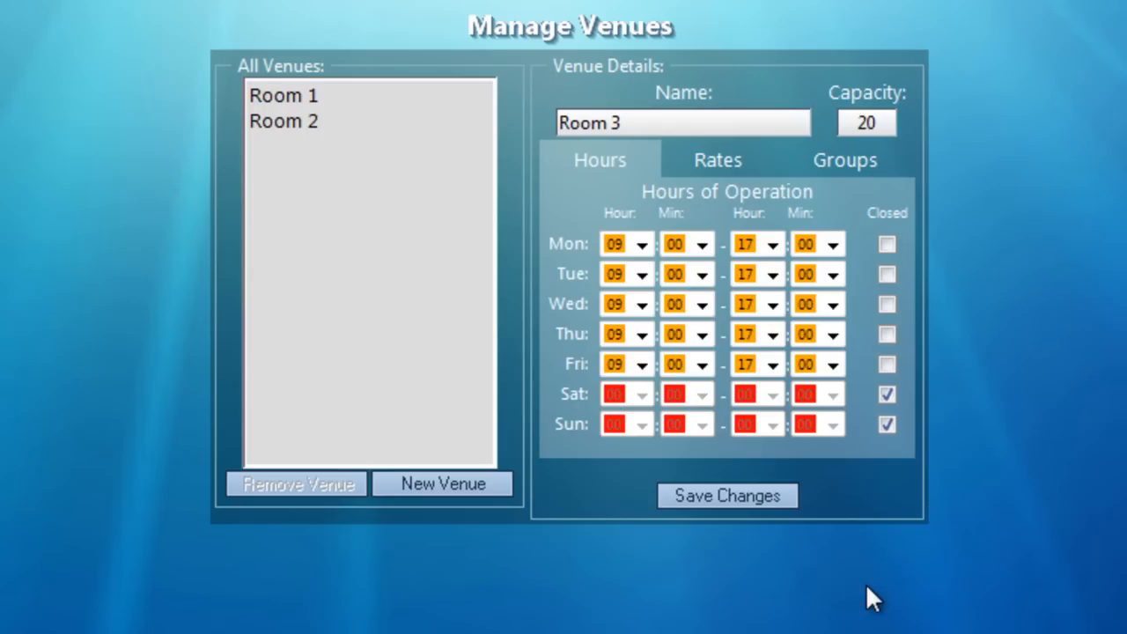
Review Room 3's rates for each weekday and the hourly or daily charging options for Monday.
left_click(723, 168)
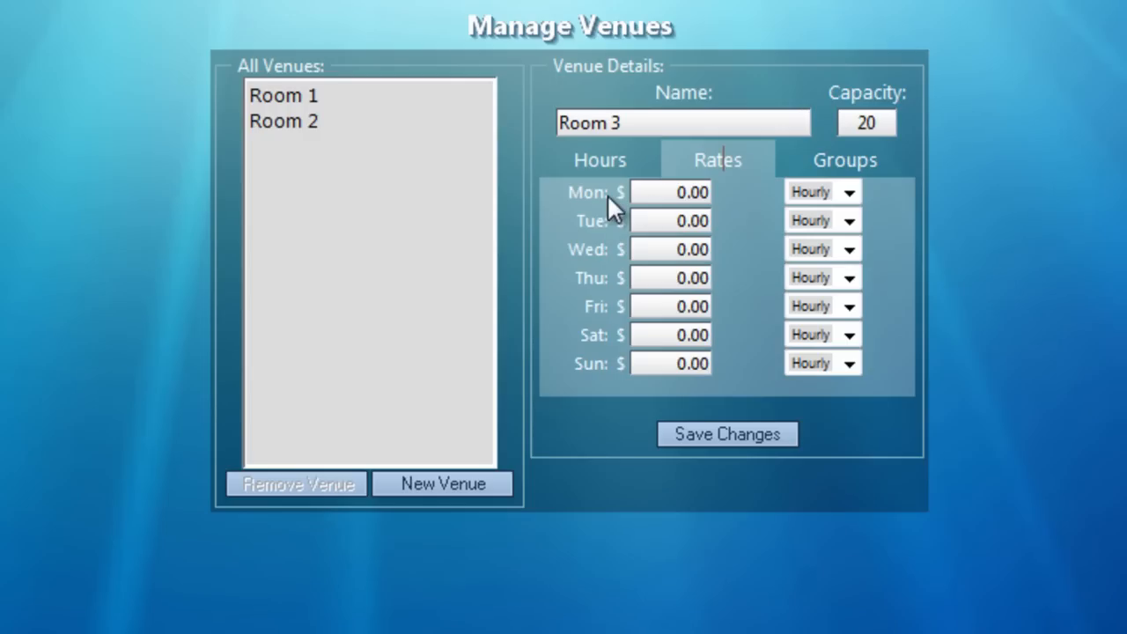
left_click(851, 192)
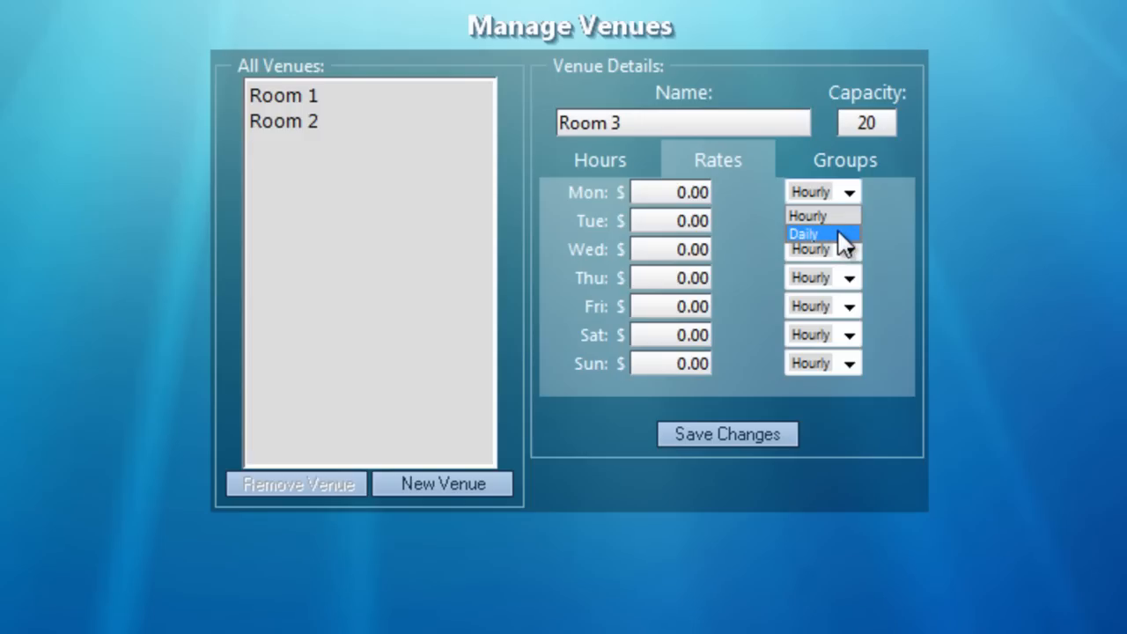
left_click(883, 228)
Review Room 3's venue group settings and the choices offered by the View filter.
left_click(850, 172)
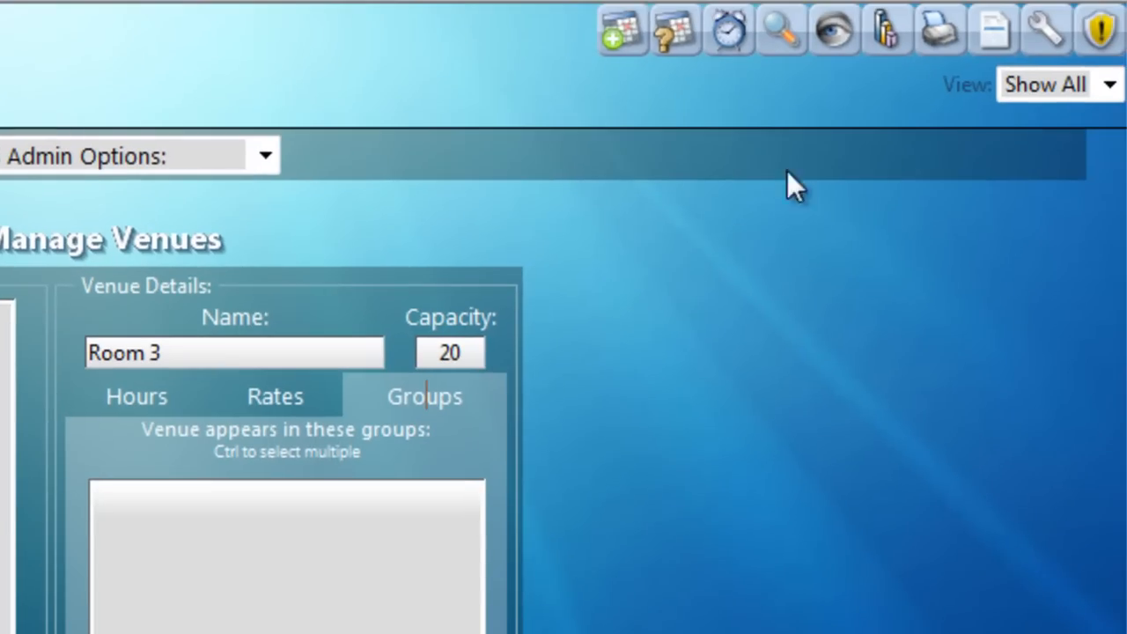
left_click(1124, 63)
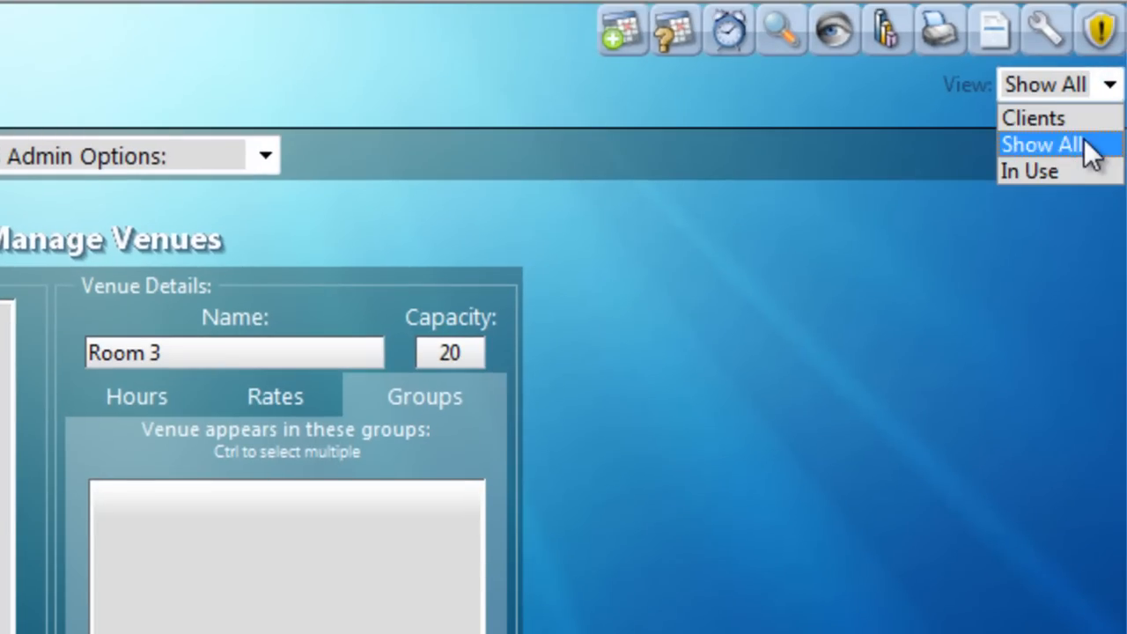
left_click(1052, 259)
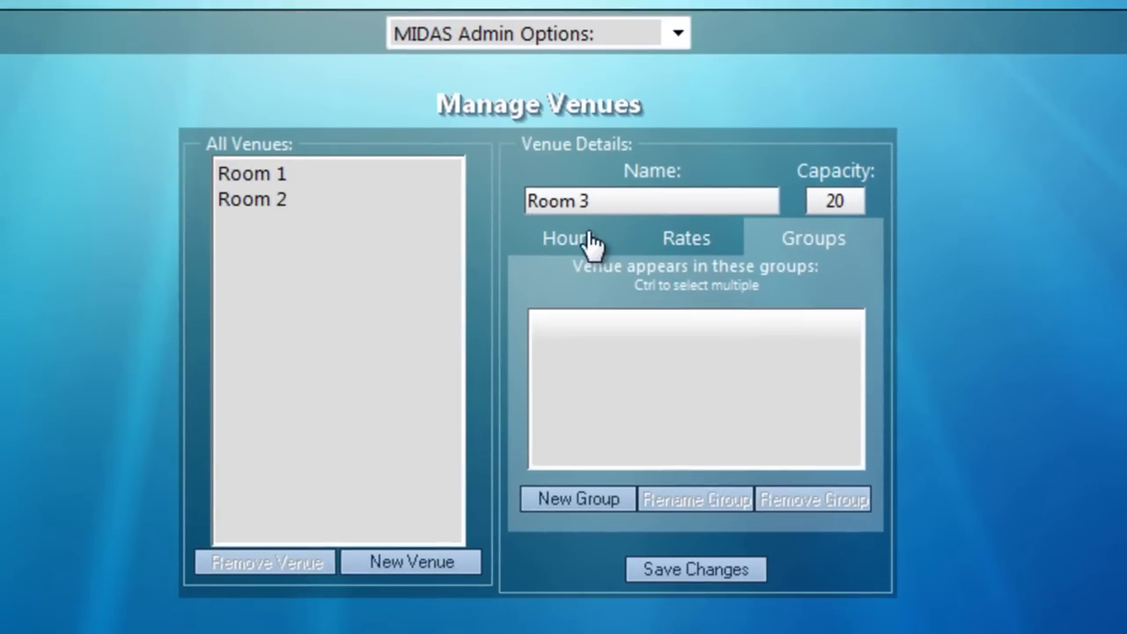
Return to Room 3's hours of operation, save the venue and go to today's booking grid.
left_click(590, 244)
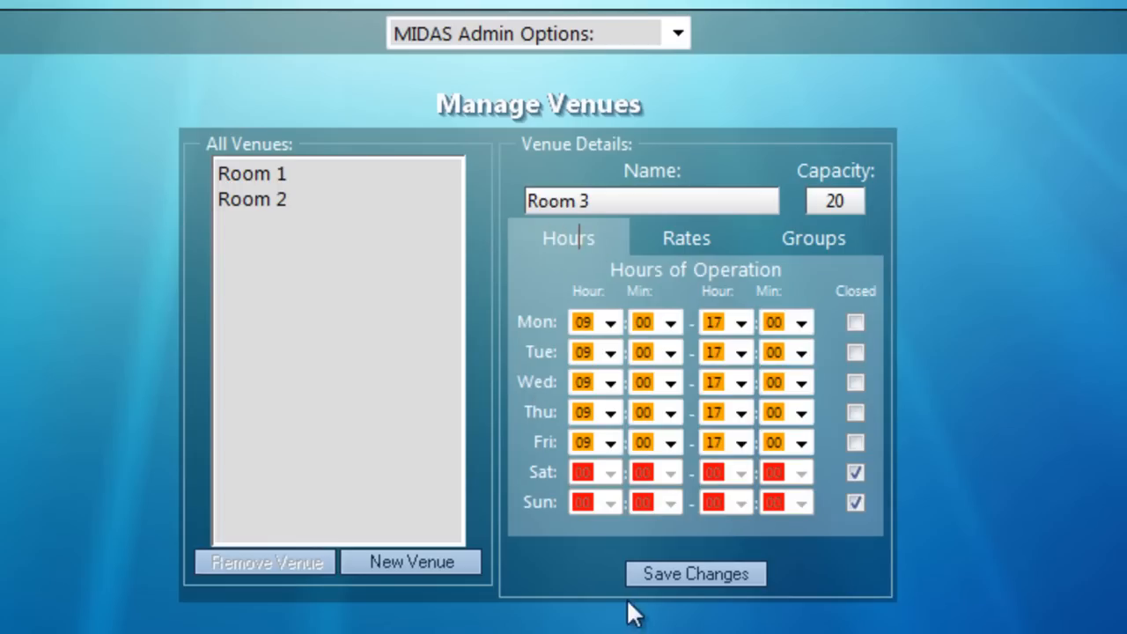
left_click(668, 581)
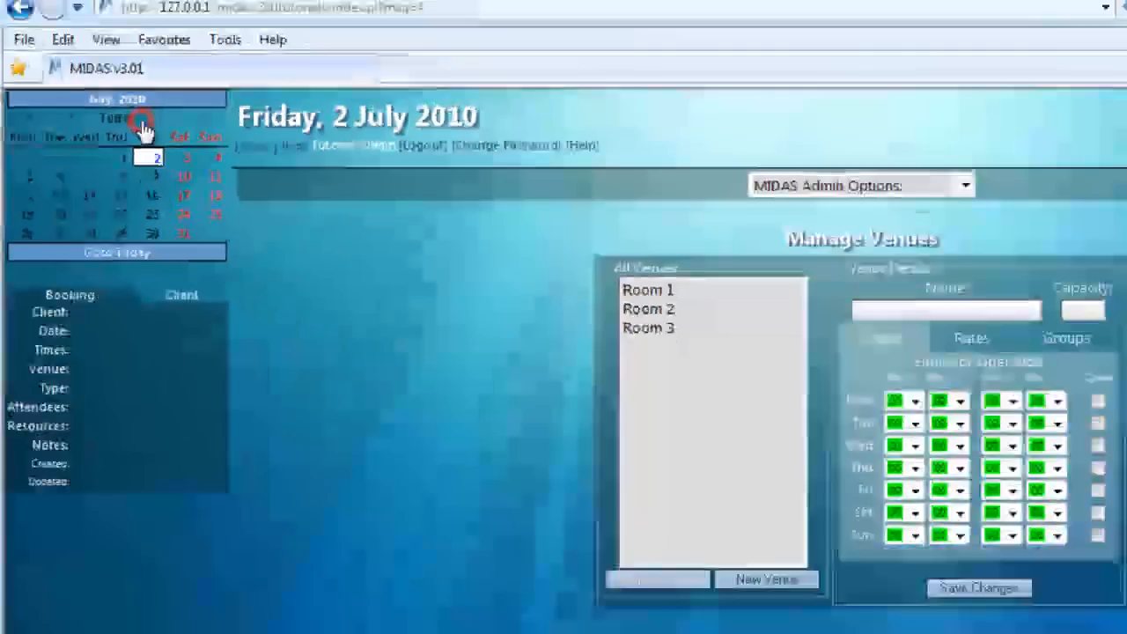
left_click(374, 108)
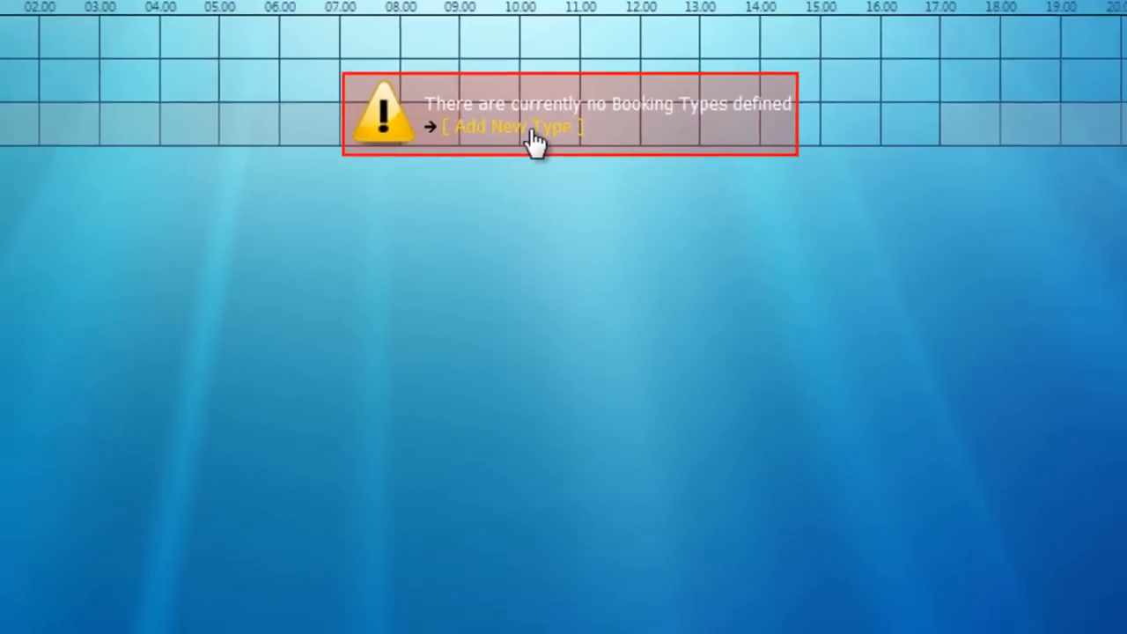
Start adding booking types from the booking grid's notice and save a type named Internal in golden yellow.
left_click(541, 206)
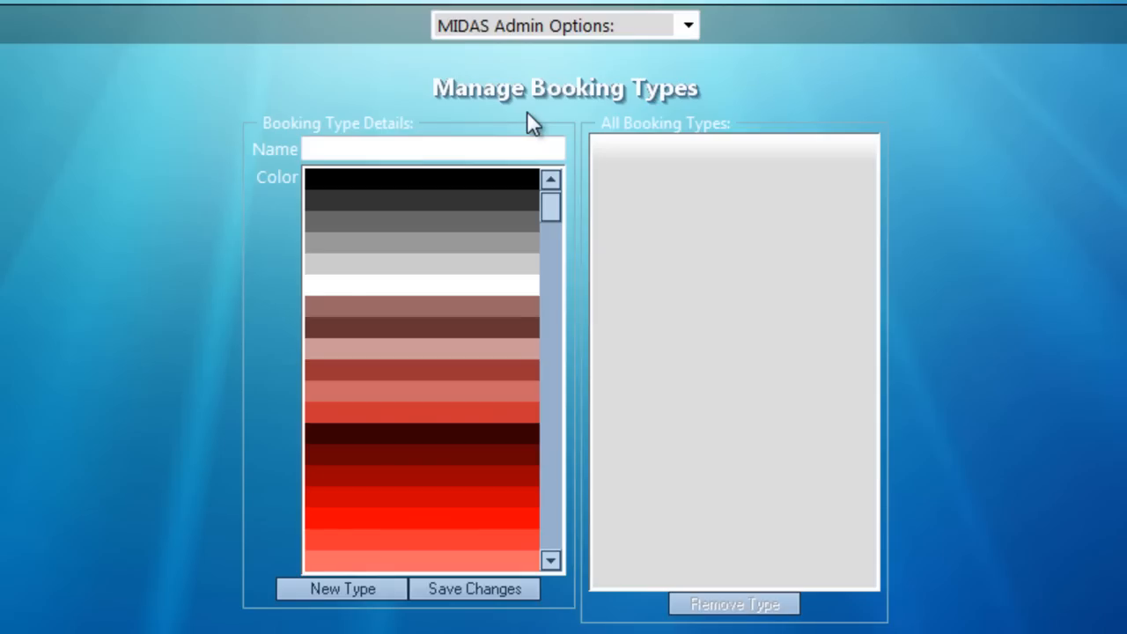
left_click(381, 151)
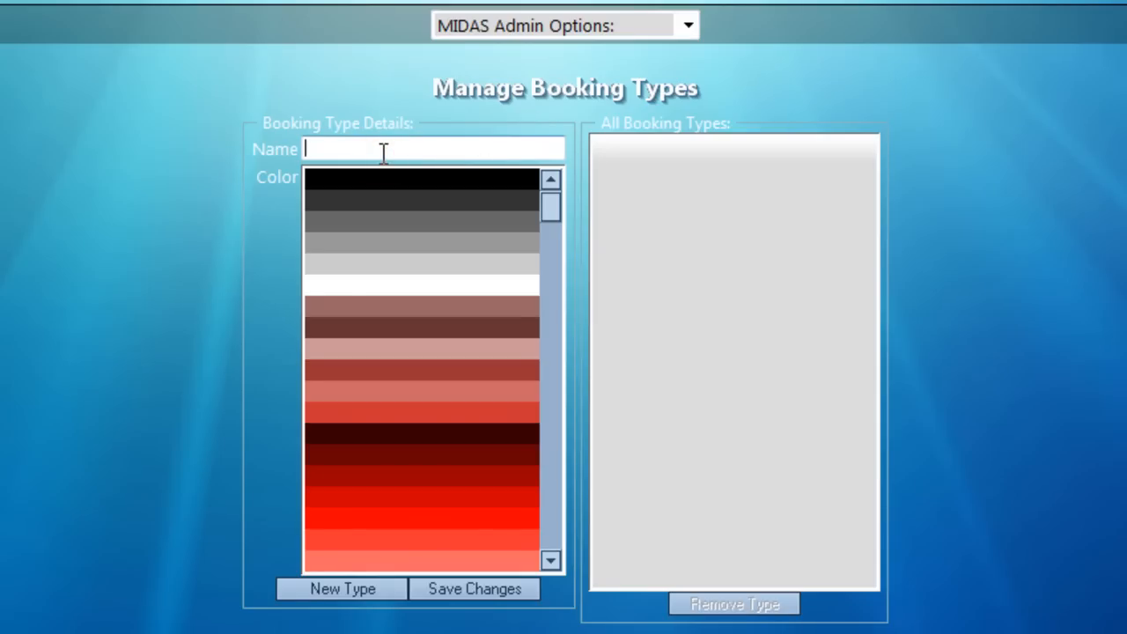
type("Internal")
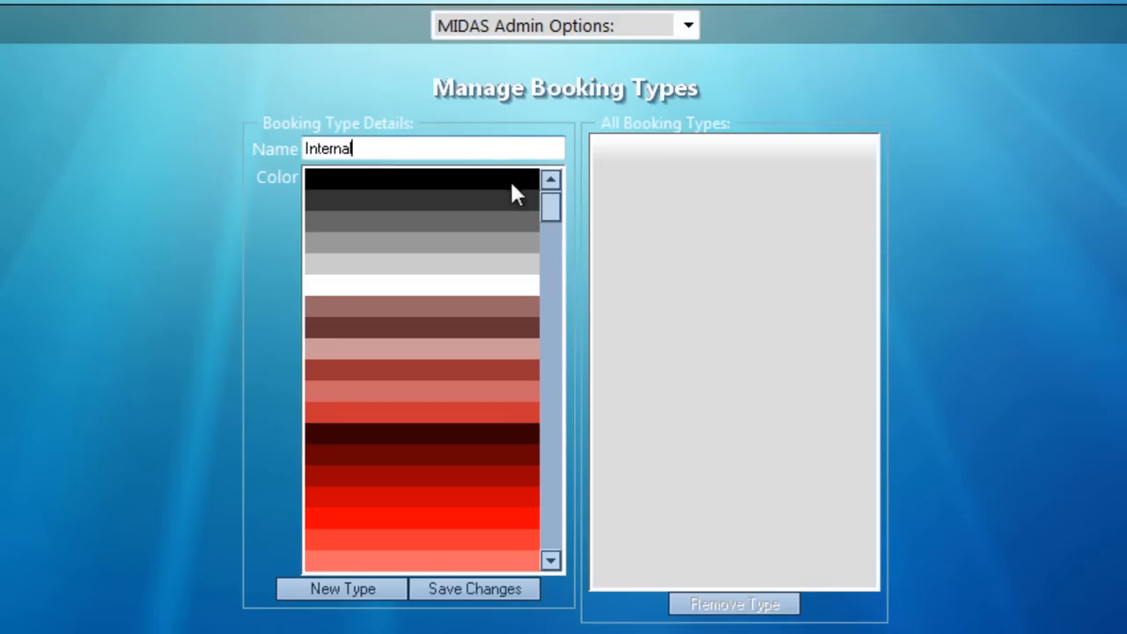
left_click_drag(556, 212, 553, 258)
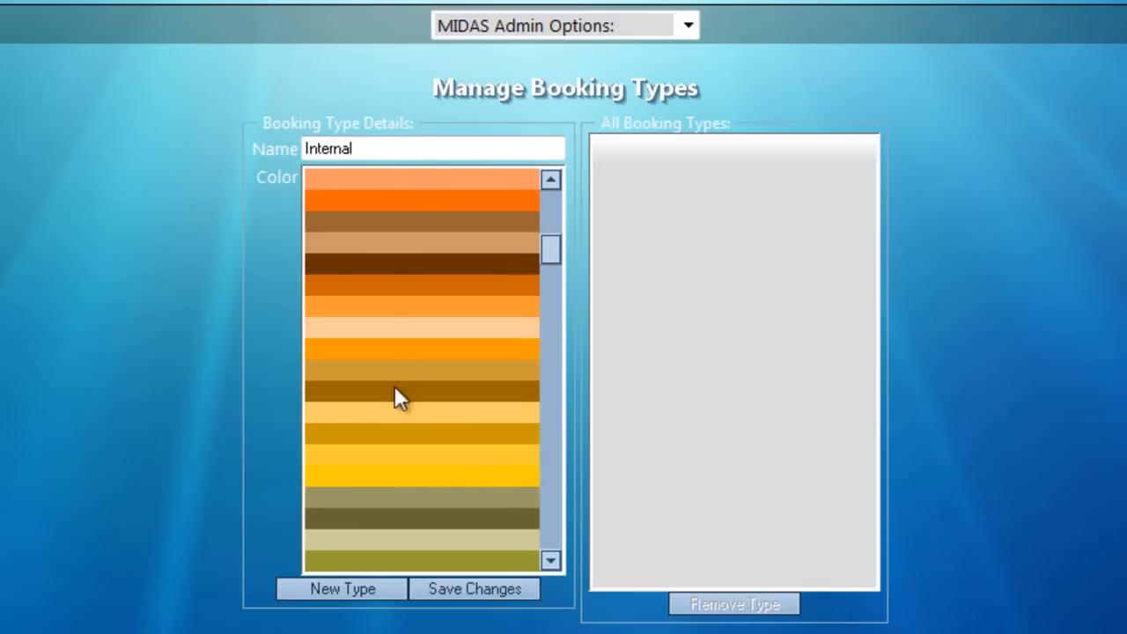
left_click(387, 477)
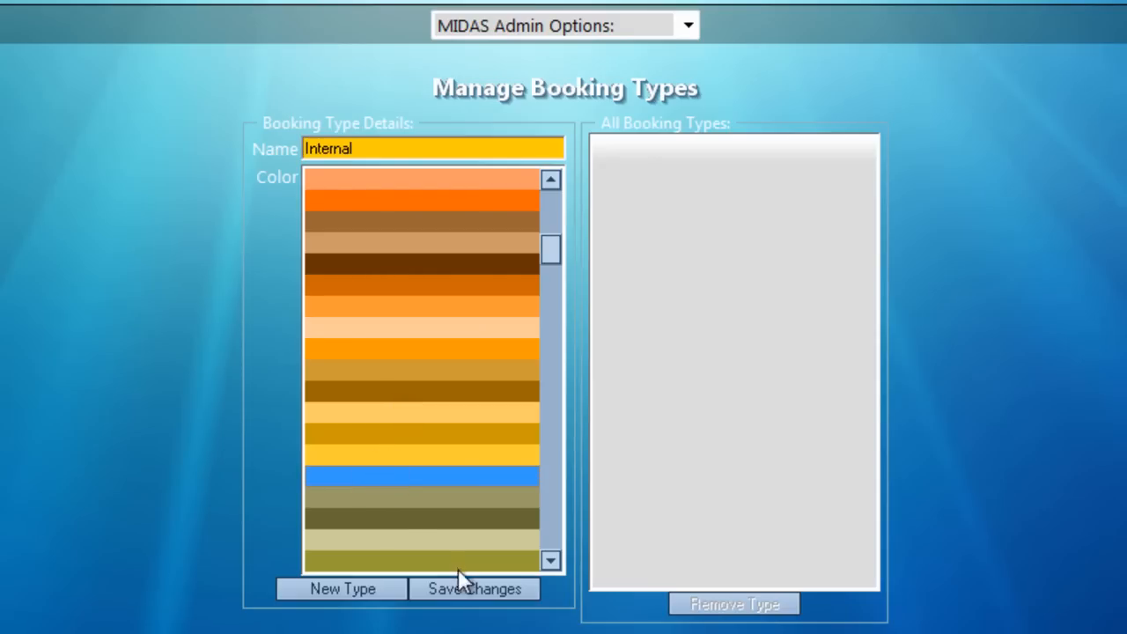
left_click(468, 595)
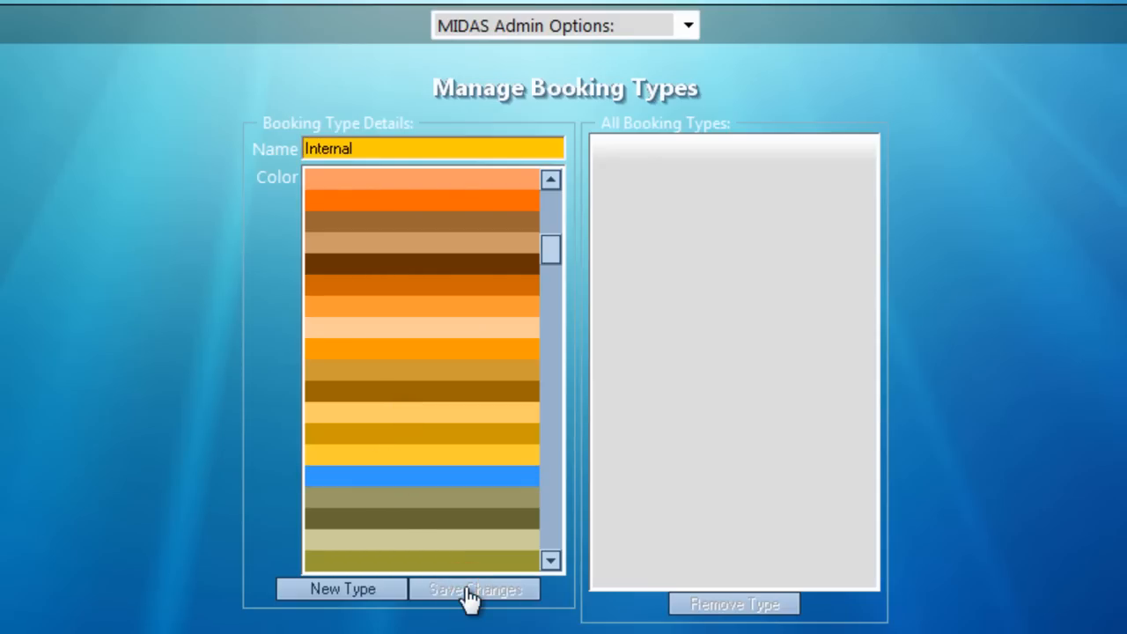
Add and save a second booking type named Corporate with a medium green color.
left_click(407, 150)
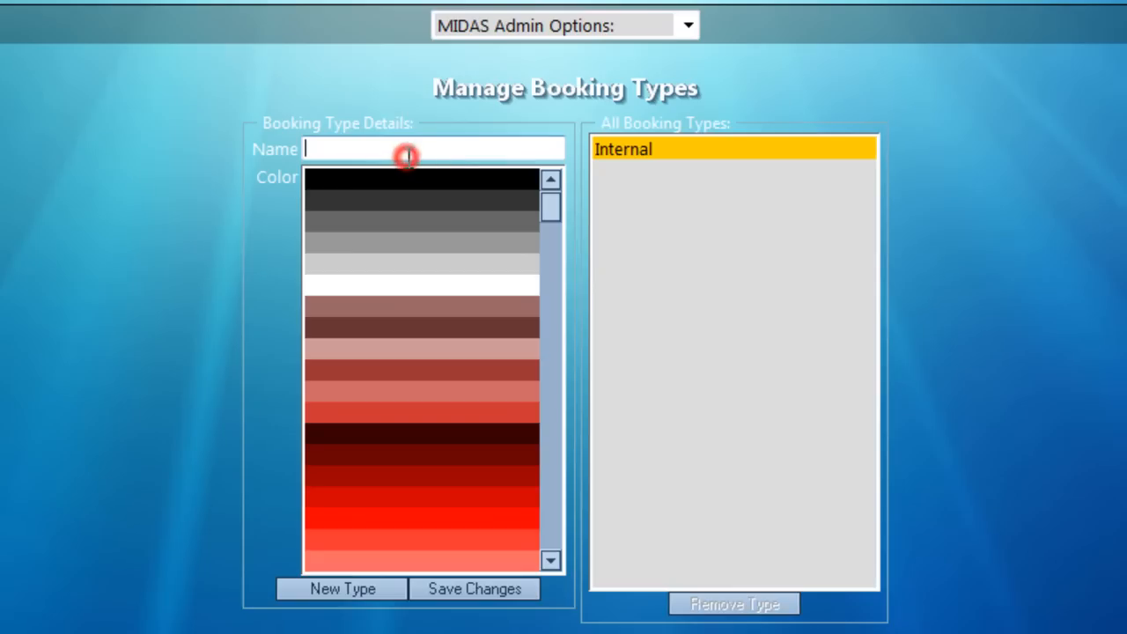
type("Corporate")
left_click_drag(549, 208, 548, 313)
left_click(502, 330)
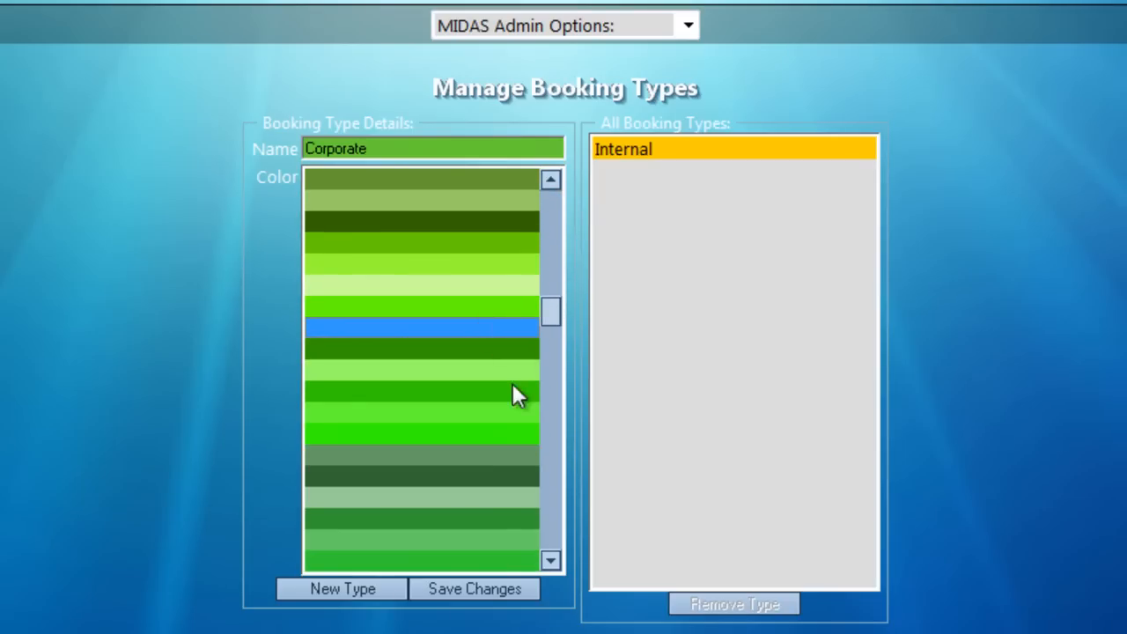
left_click(491, 591)
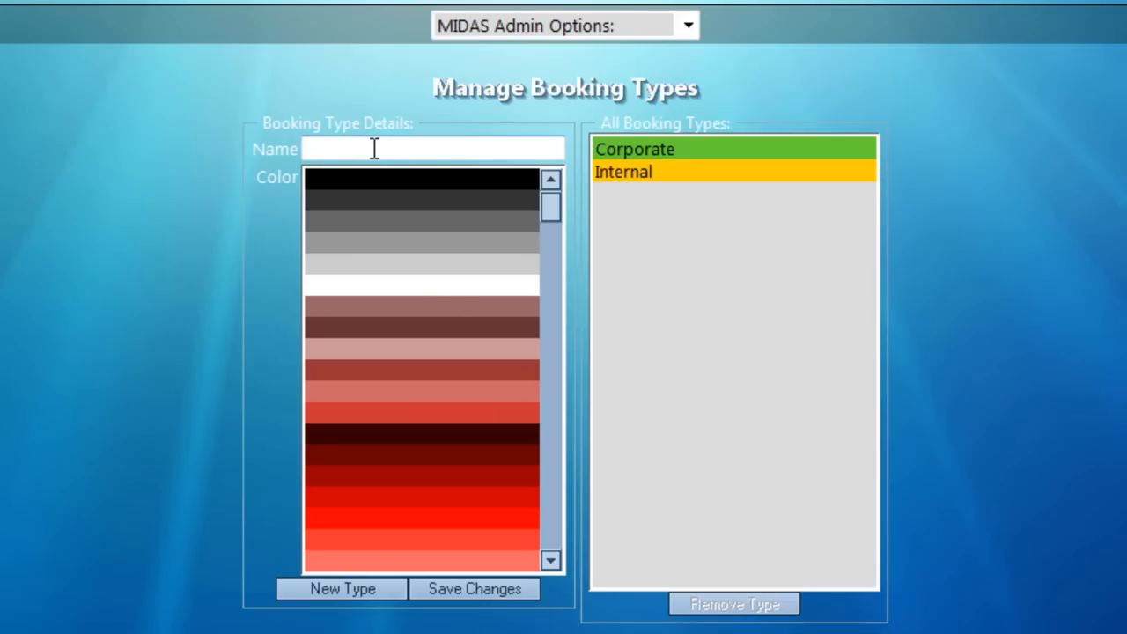
Add and save a third booking type named Community with a light red color.
left_click(374, 149)
type("Community")
left_click_drag(550, 207, 560, 232)
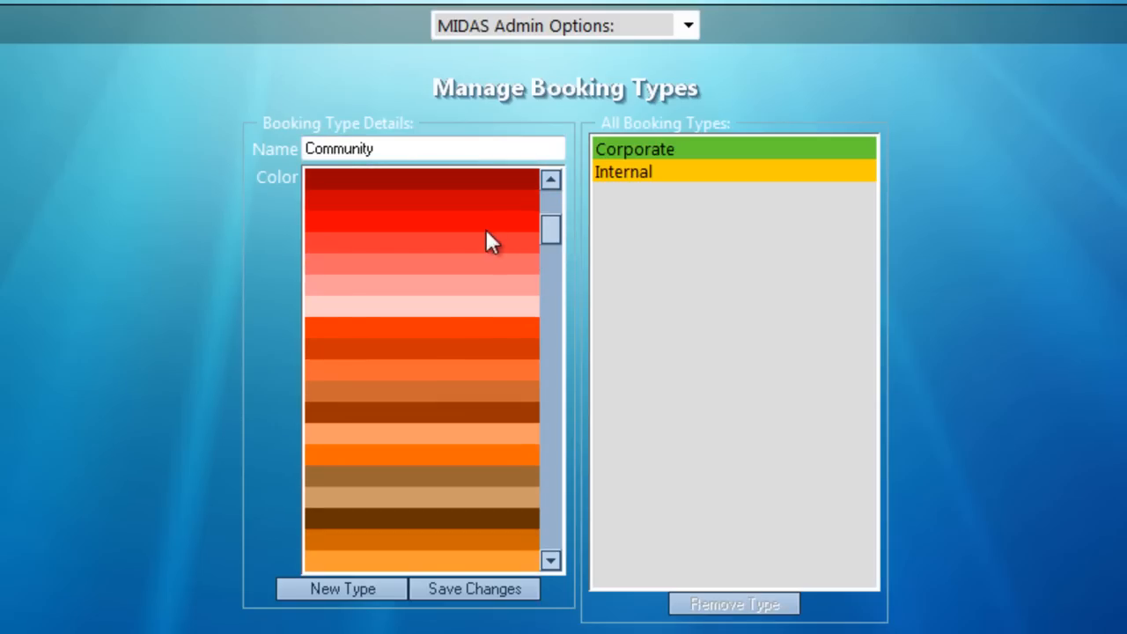
left_click(464, 240)
left_click(468, 590)
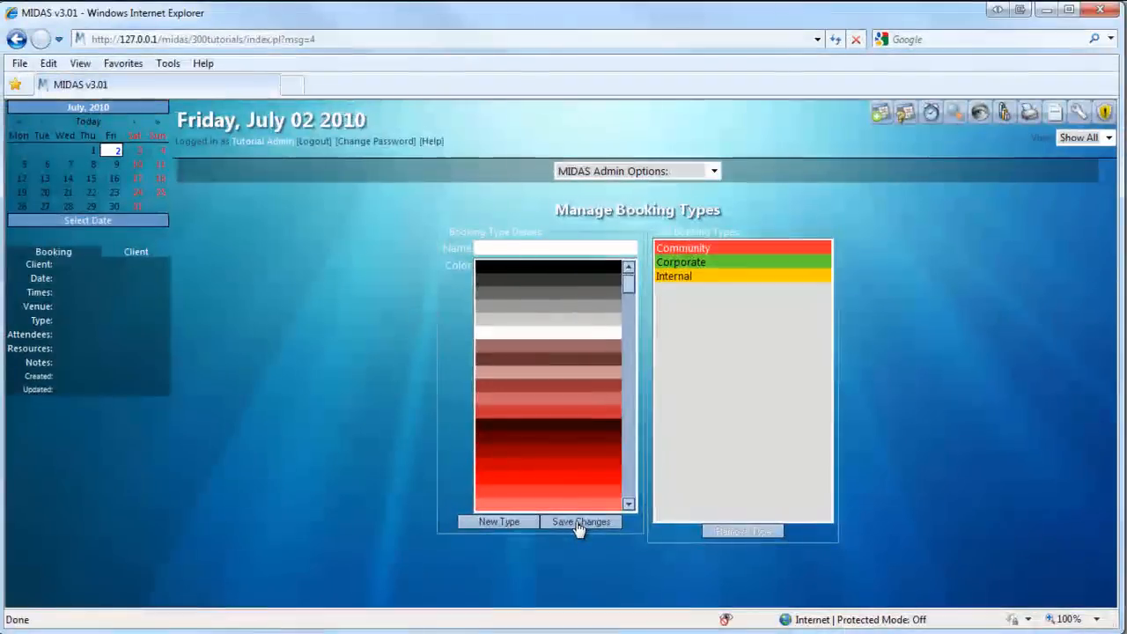
Go back to today's booking grid and check the capacity of Room 3.
left_click(112, 128)
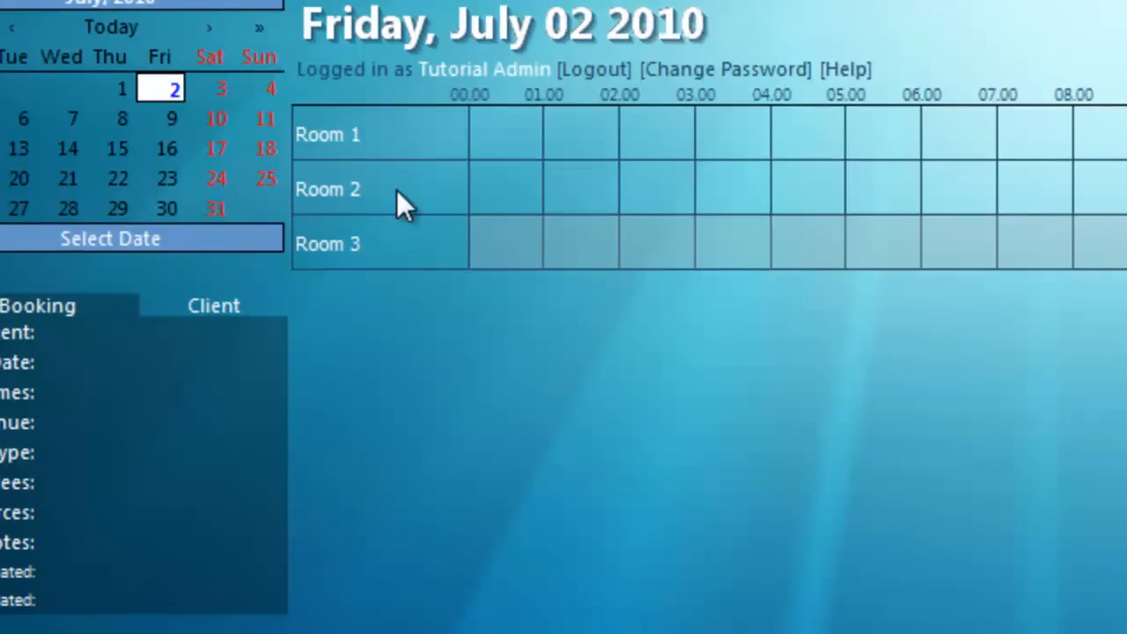
mouse_move(397, 206)
mouse_move(399, 243)
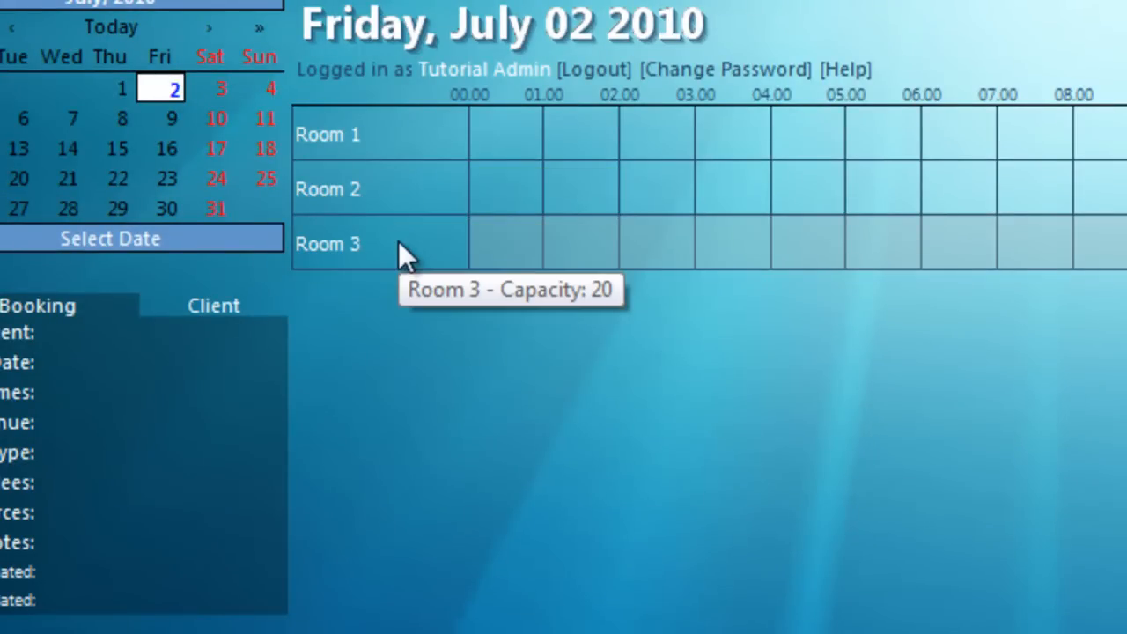